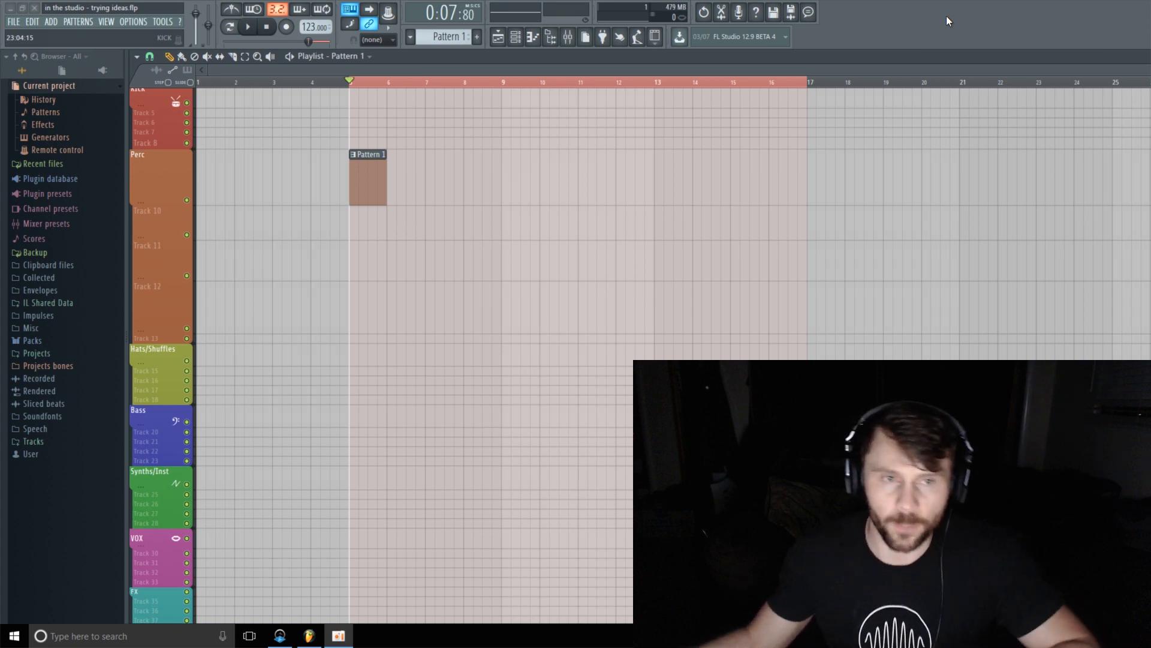
Step: Show all channels in the channel rack and preview the s2s_dt_fx_20 - Am sample in its sampler settings
click(515, 38)
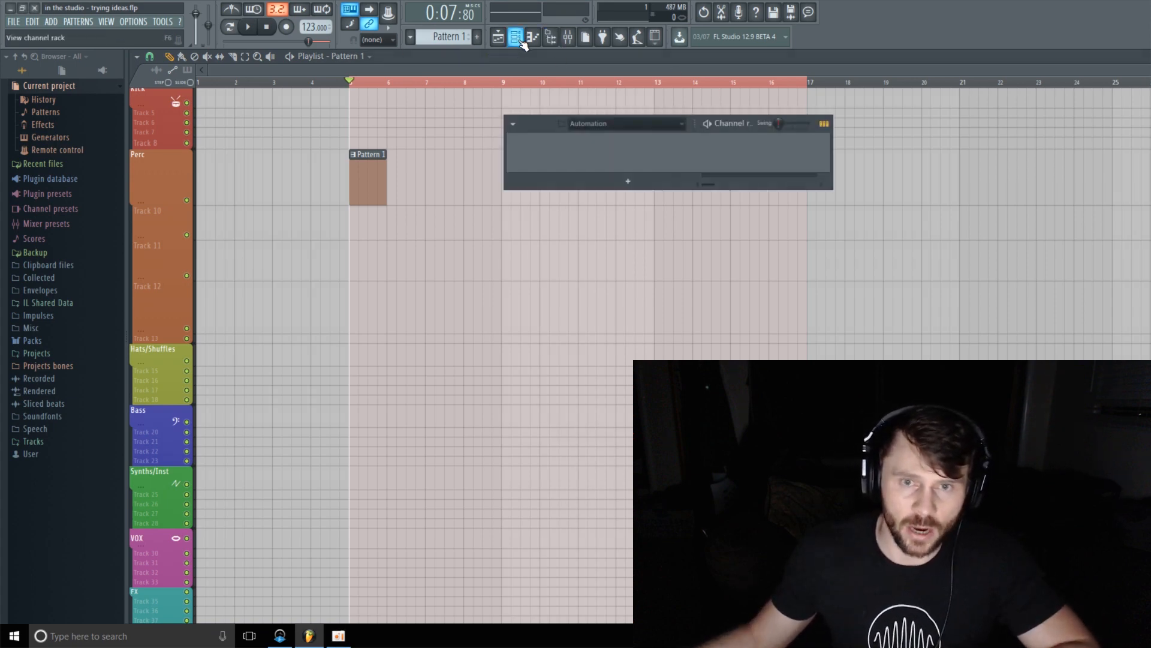
click(646, 127)
click(614, 136)
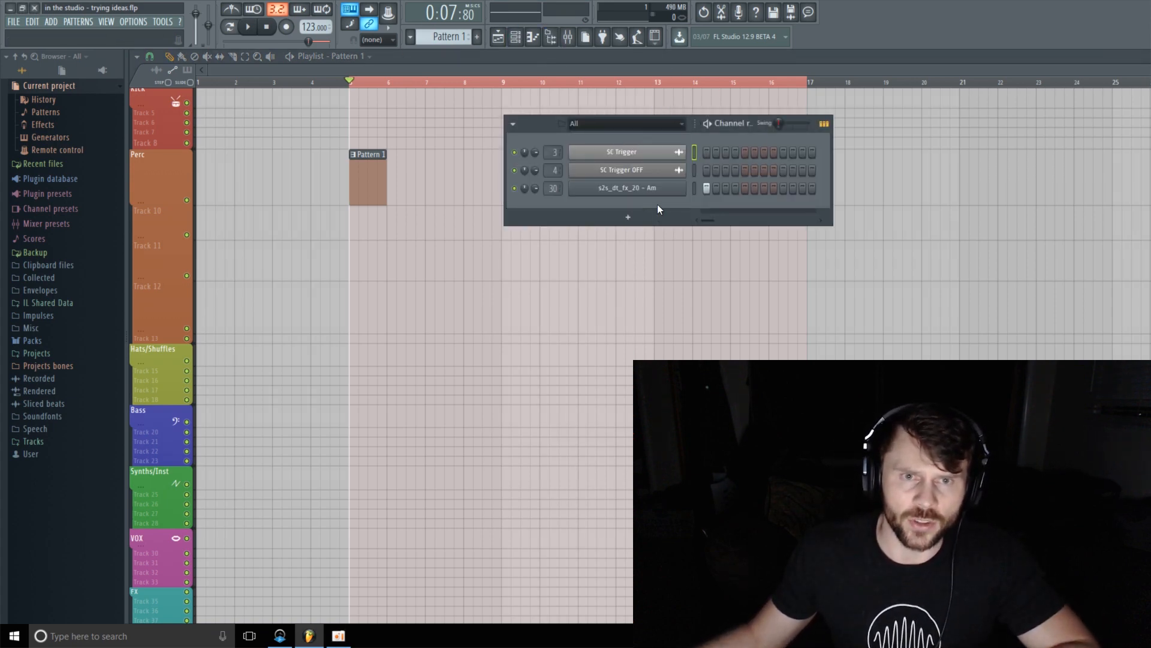
click(653, 190)
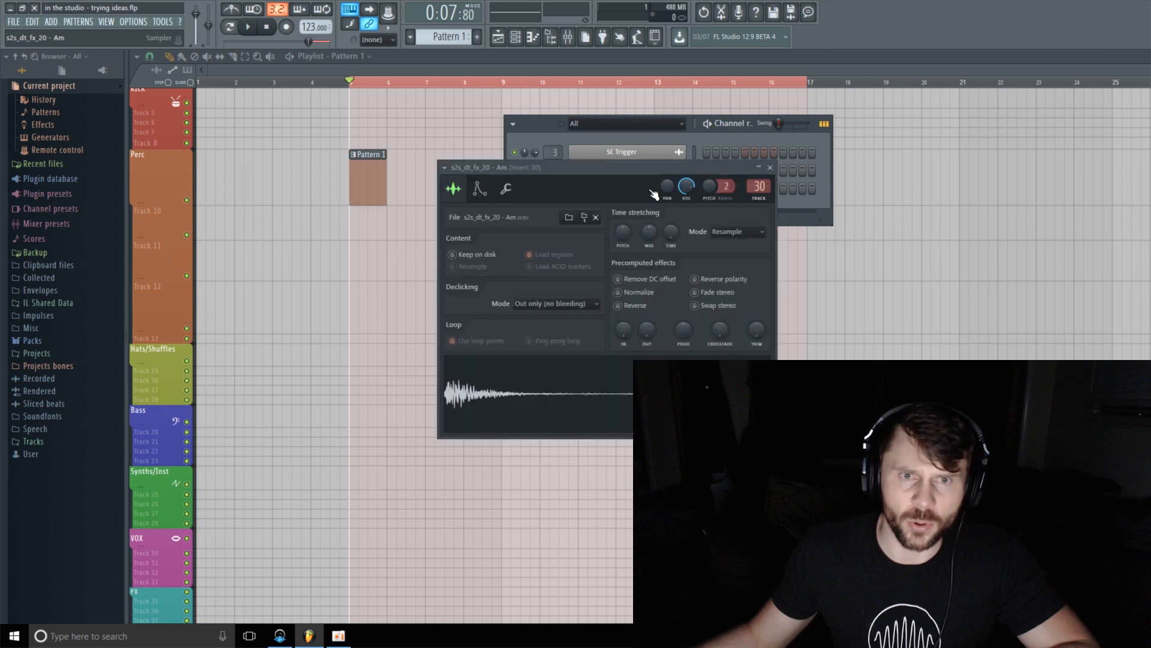
click(593, 410)
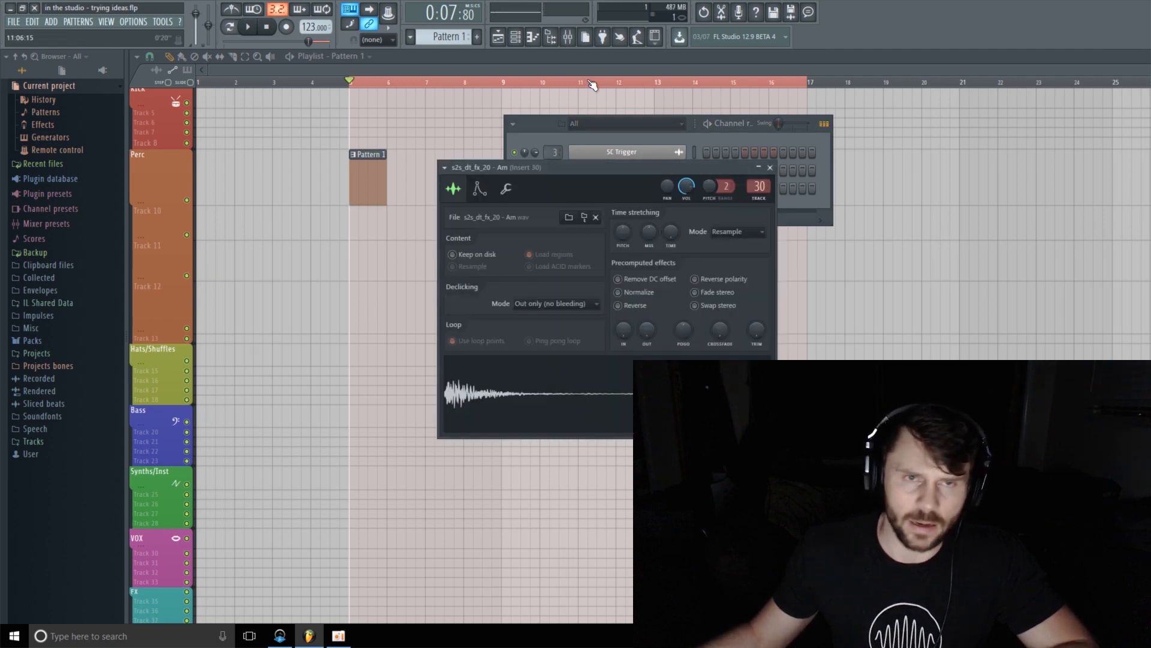
click(499, 66)
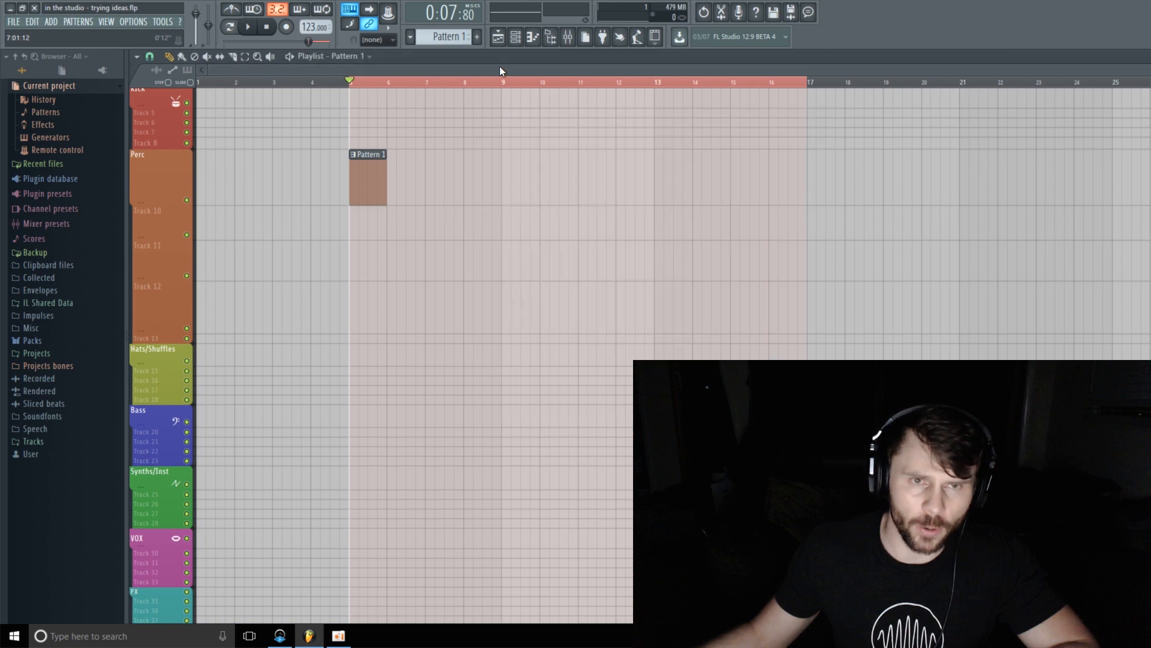
Step: Load ValhallaVintageVerb into the first effect slot of mixer track Insert 30
click(567, 37)
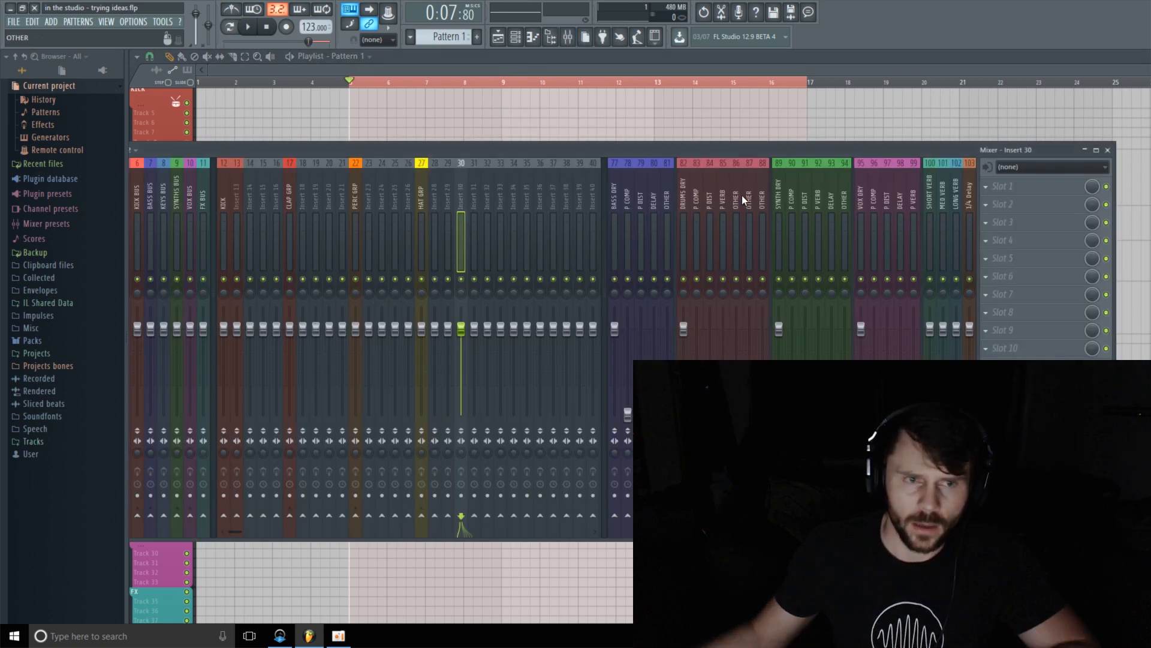
drag(794, 150, 737, 123)
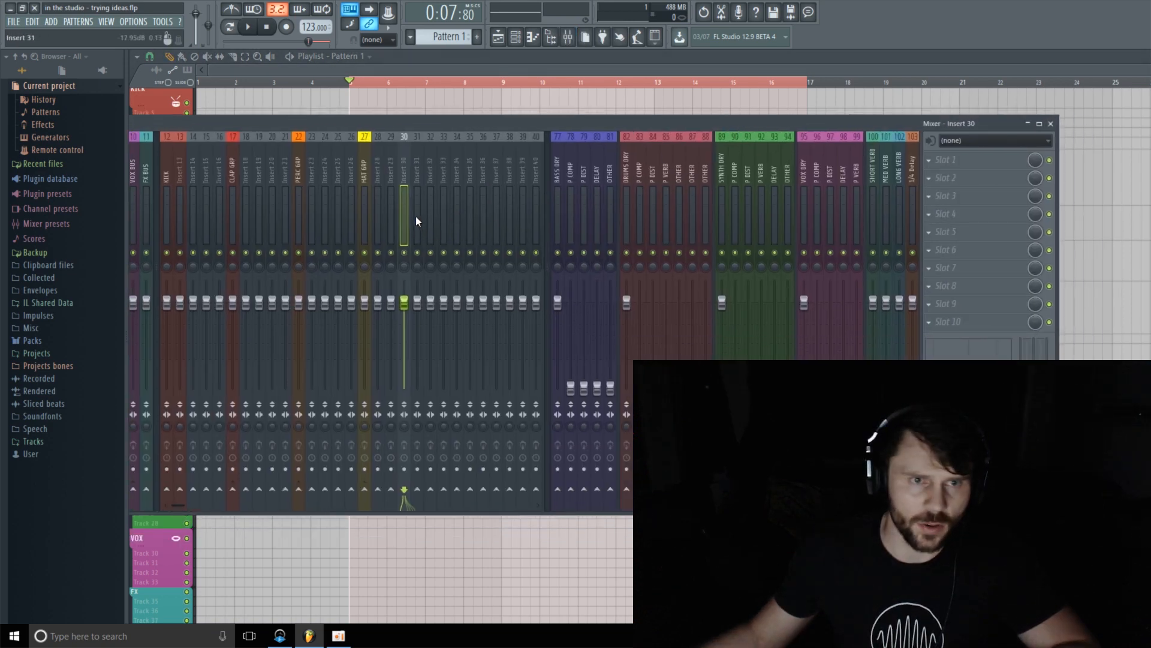
click(974, 159)
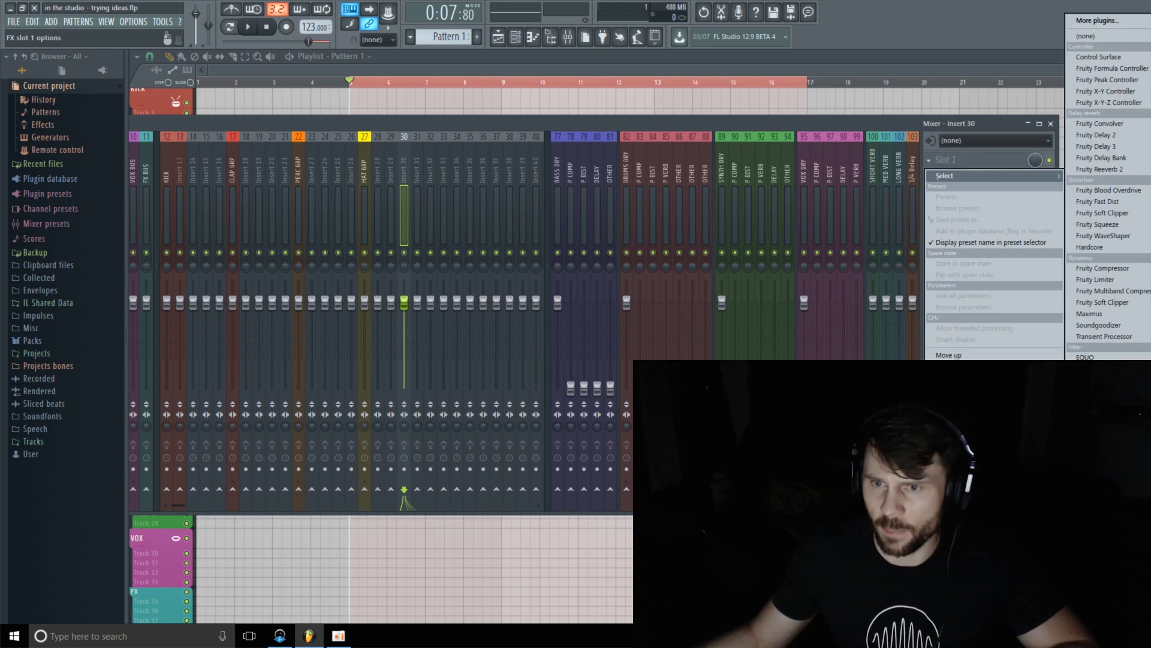
click(1108, 491)
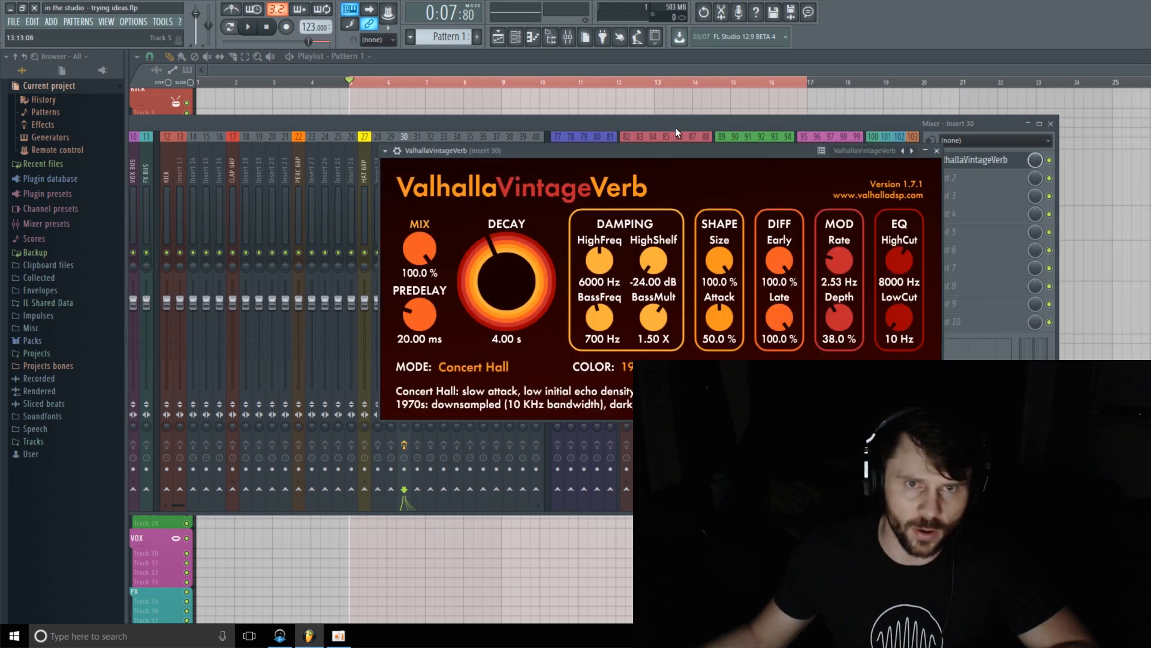
drag(681, 150, 620, 93)
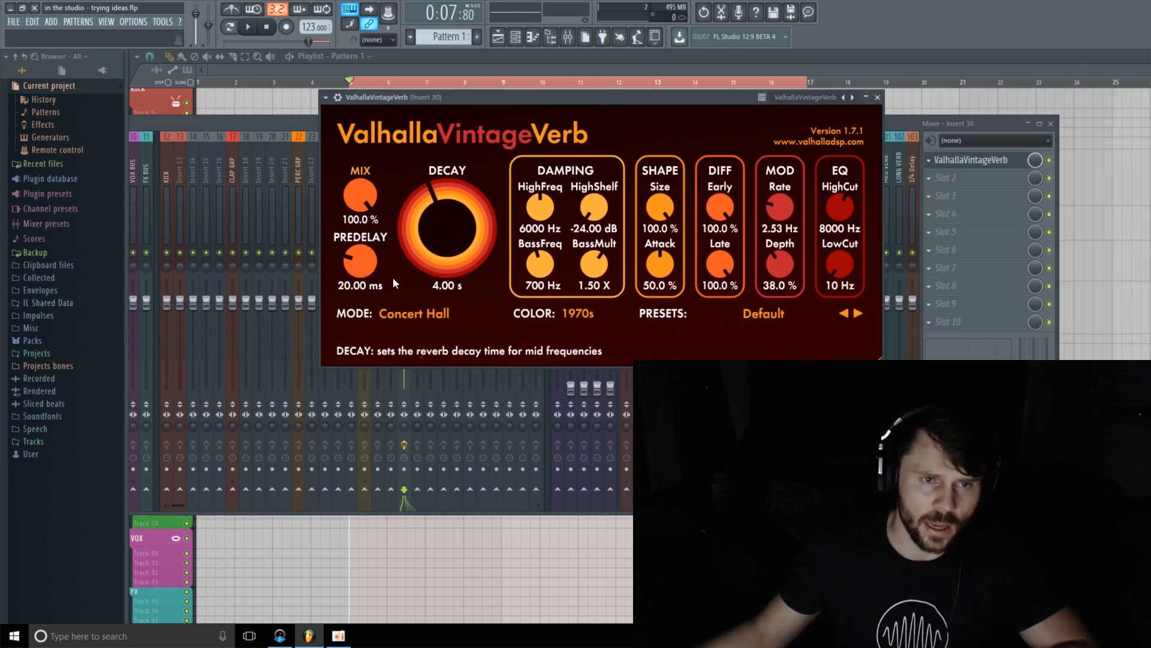
Step: Set the reverb's predelay to 500 ms, its decay to 36.03 s and its HighCut to 13060 Hz
drag(362, 275, 354, 102)
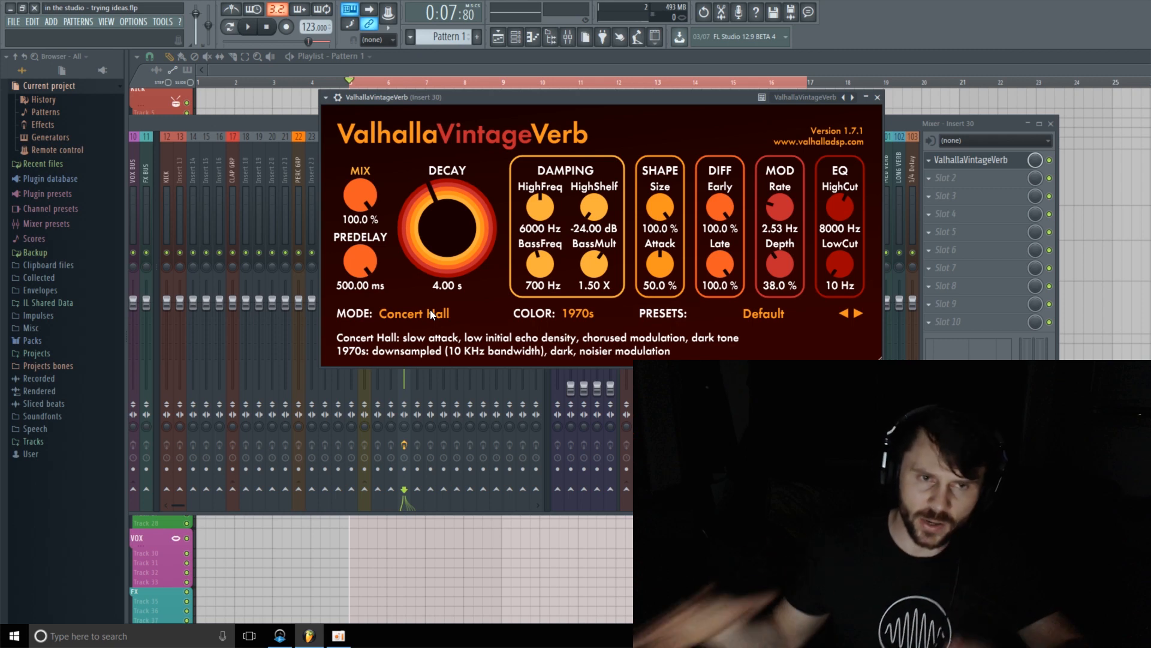
drag(442, 259, 417, 245)
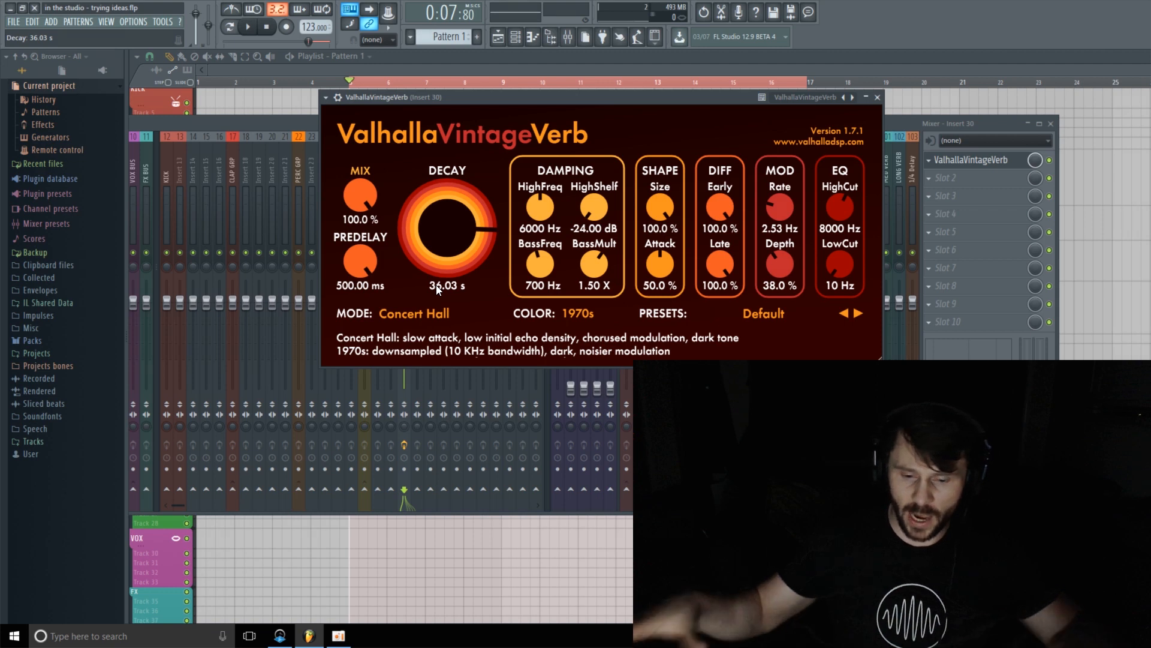
drag(841, 215, 842, 205)
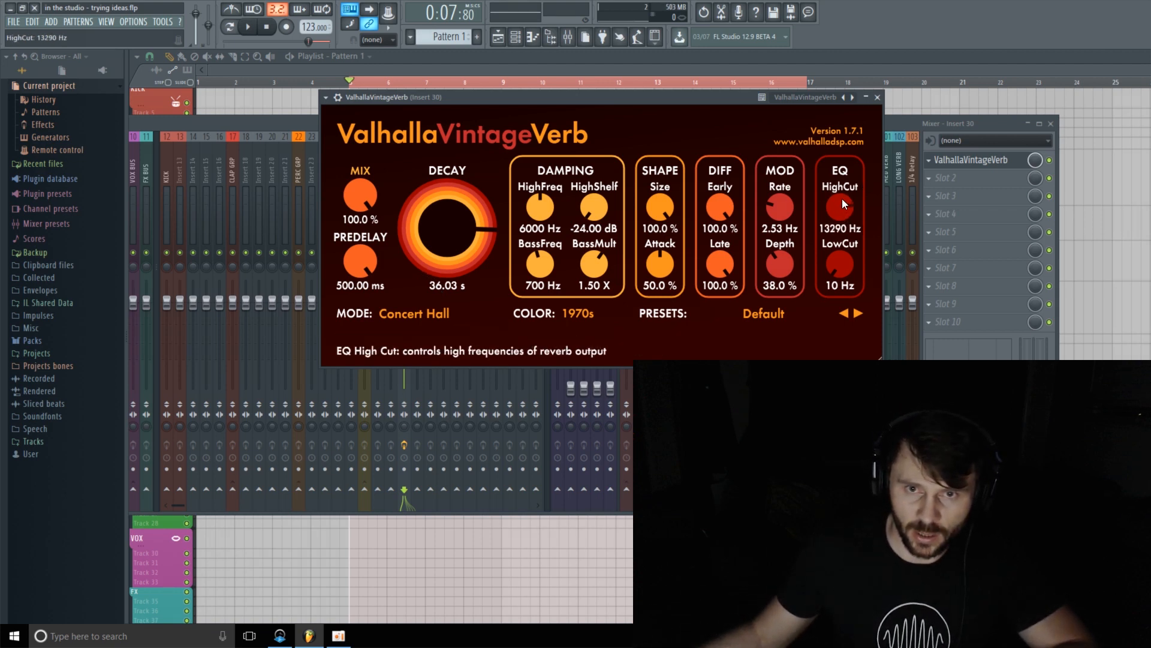
Step: Lower the reverb mix to 39.6 % while auditioning the pattern from bar 5
click(251, 28)
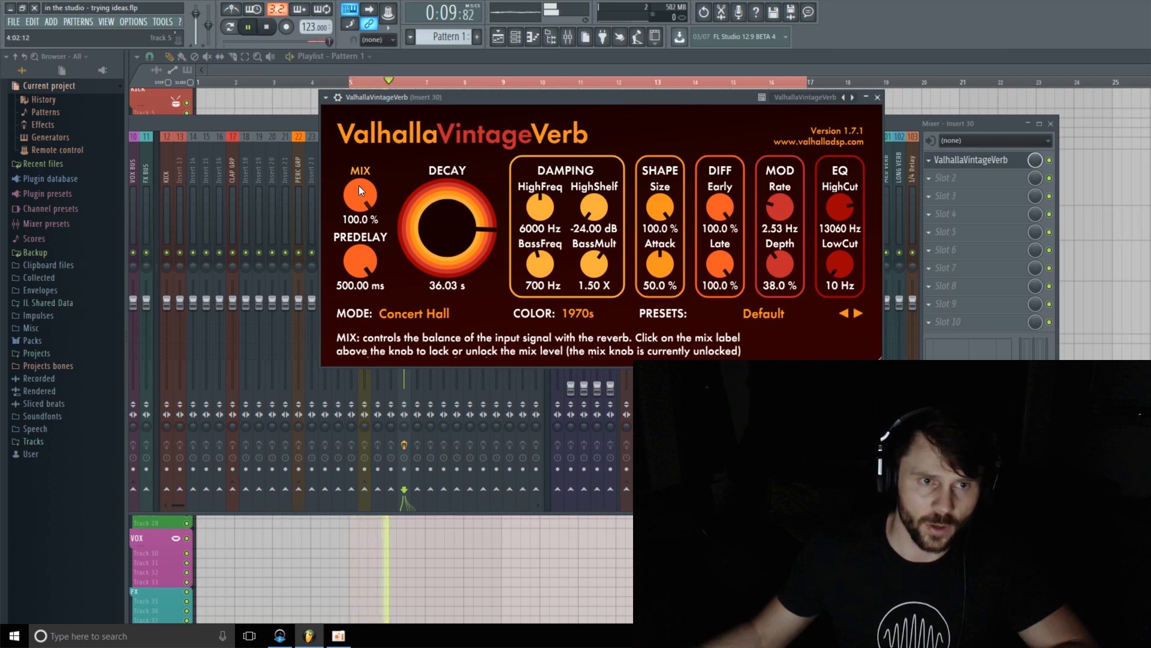
drag(358, 185, 371, 258)
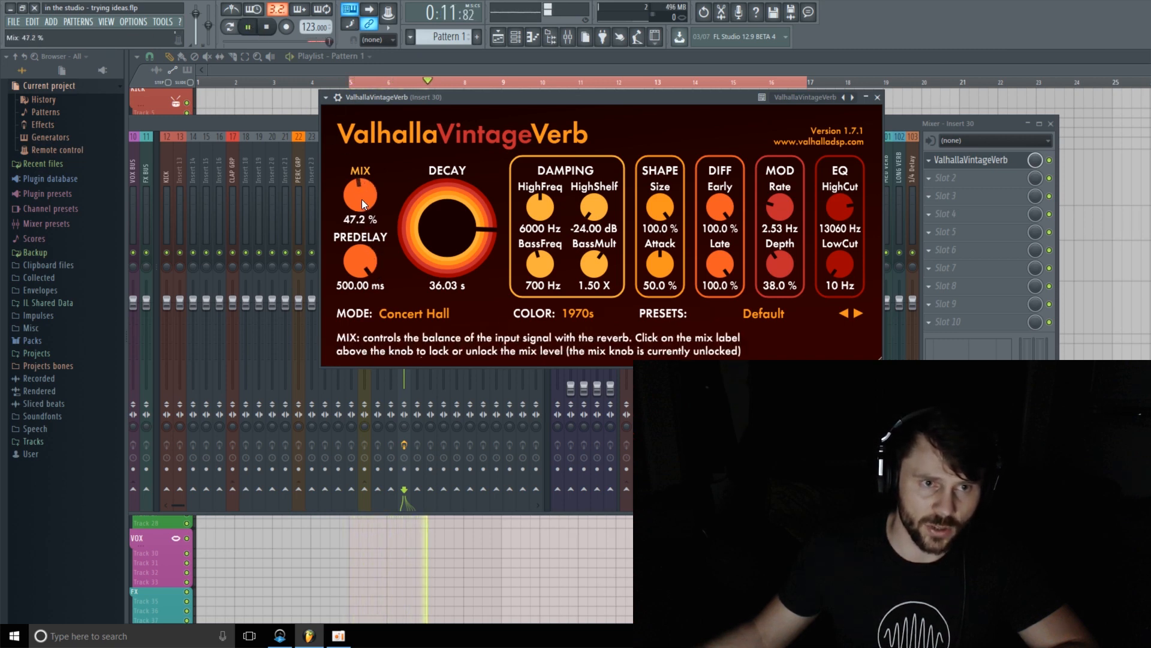
drag(361, 204, 365, 213)
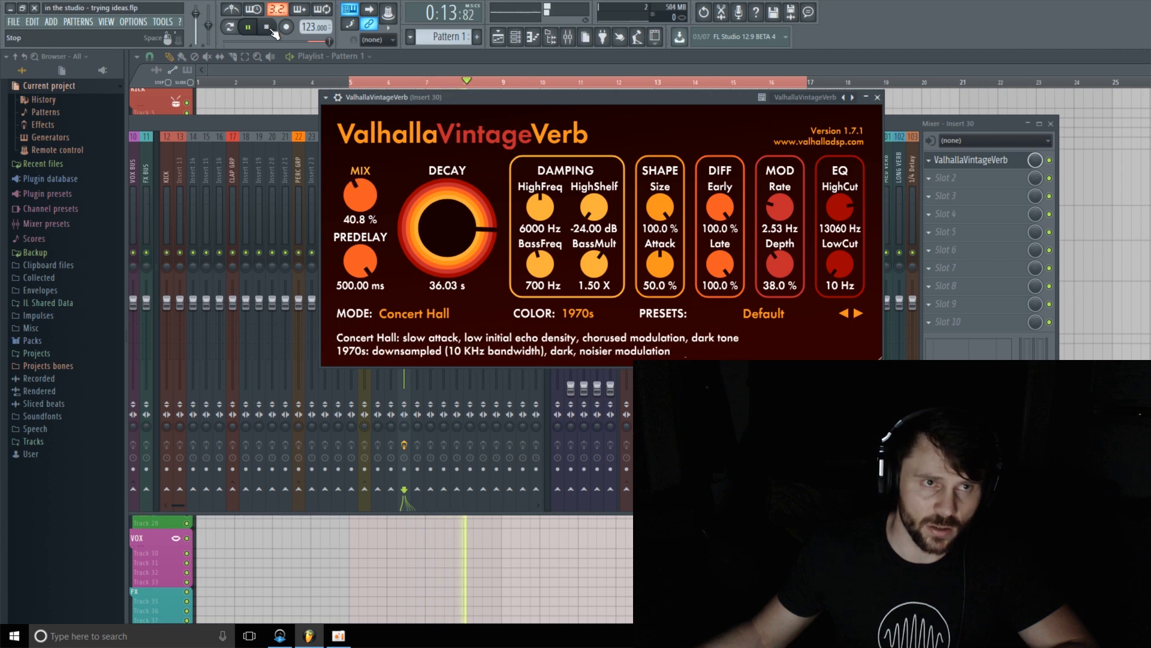
click(267, 29)
click(252, 30)
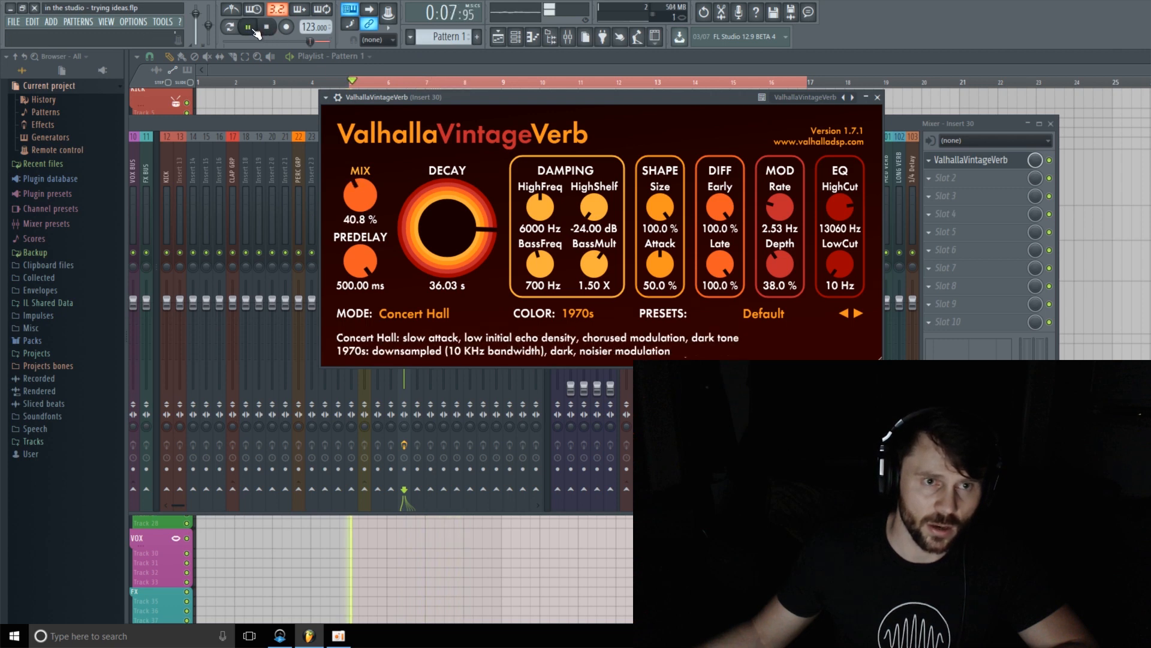
drag(355, 194, 355, 196)
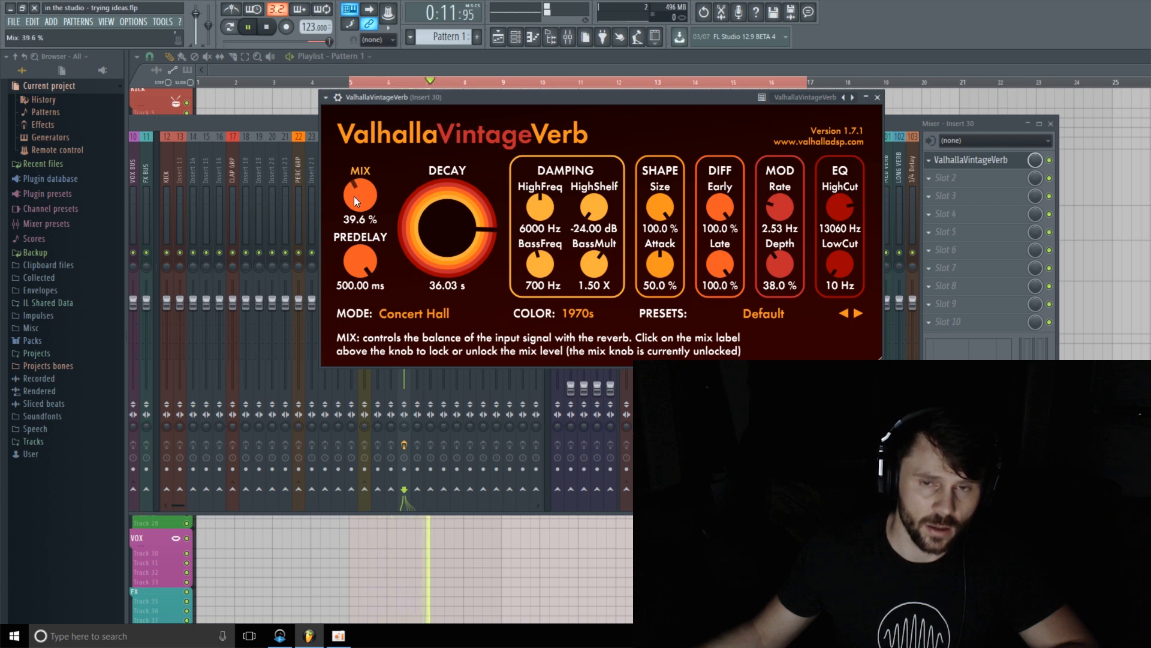
Step: Fine-tune the reverb's HighCut to 13170 Hz during playback and stop the song, keeping the predelay at 500 ms
drag(840, 208, 840, 207)
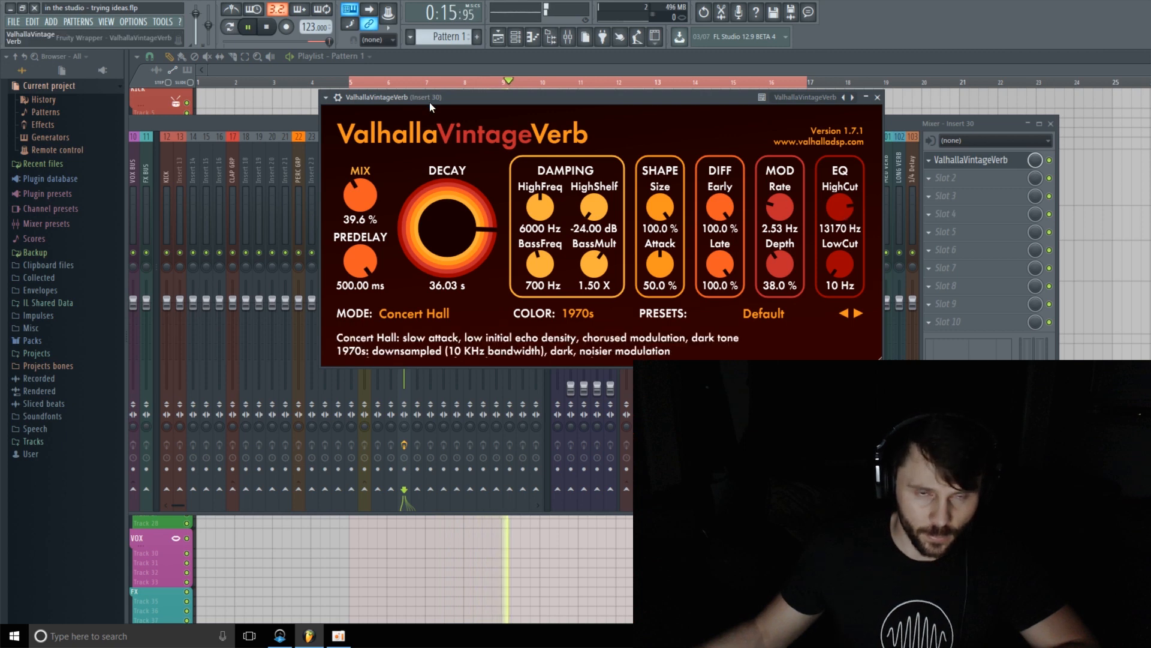
click(271, 28)
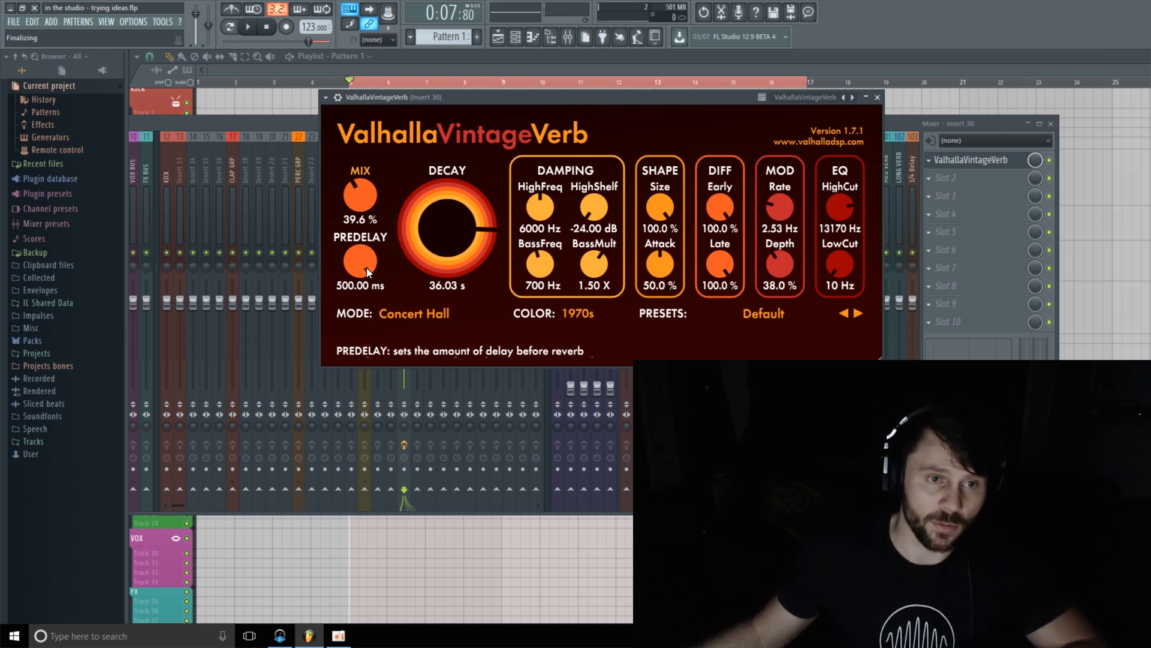
mouse_move(366, 267)
mouse_down()
mouse_move(366, 290)
mouse_move(373, 267)
mouse_up()
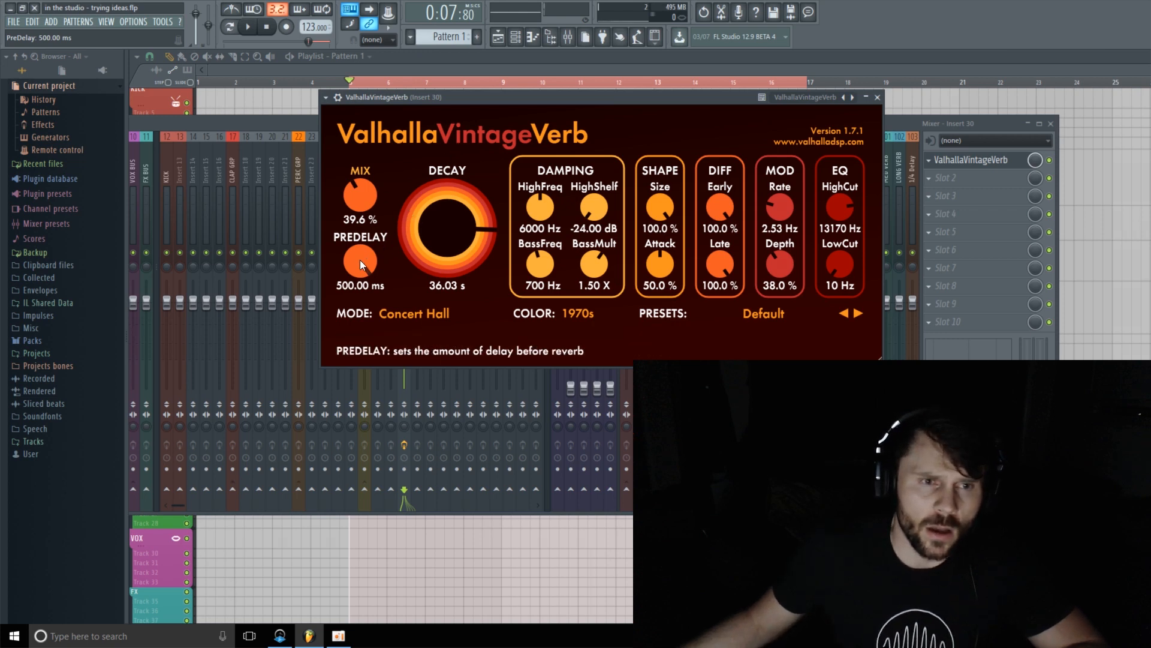
Step: Load Ozone Imager into the second effect slot of Insert 30, after the reverb
click(970, 179)
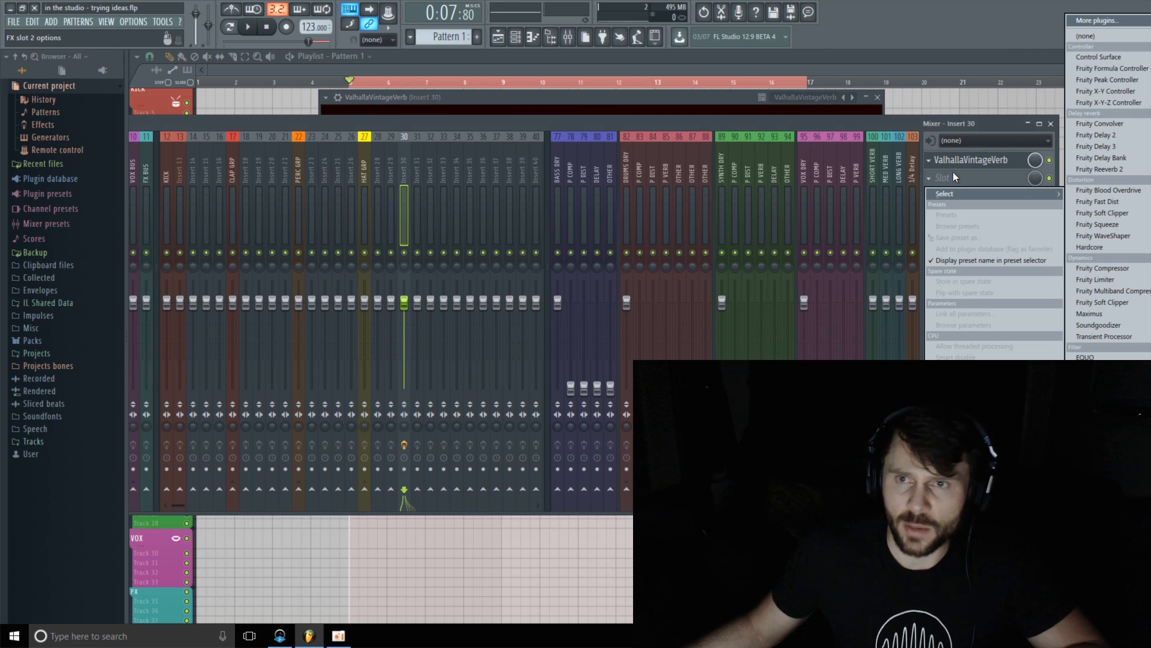
click(1109, 480)
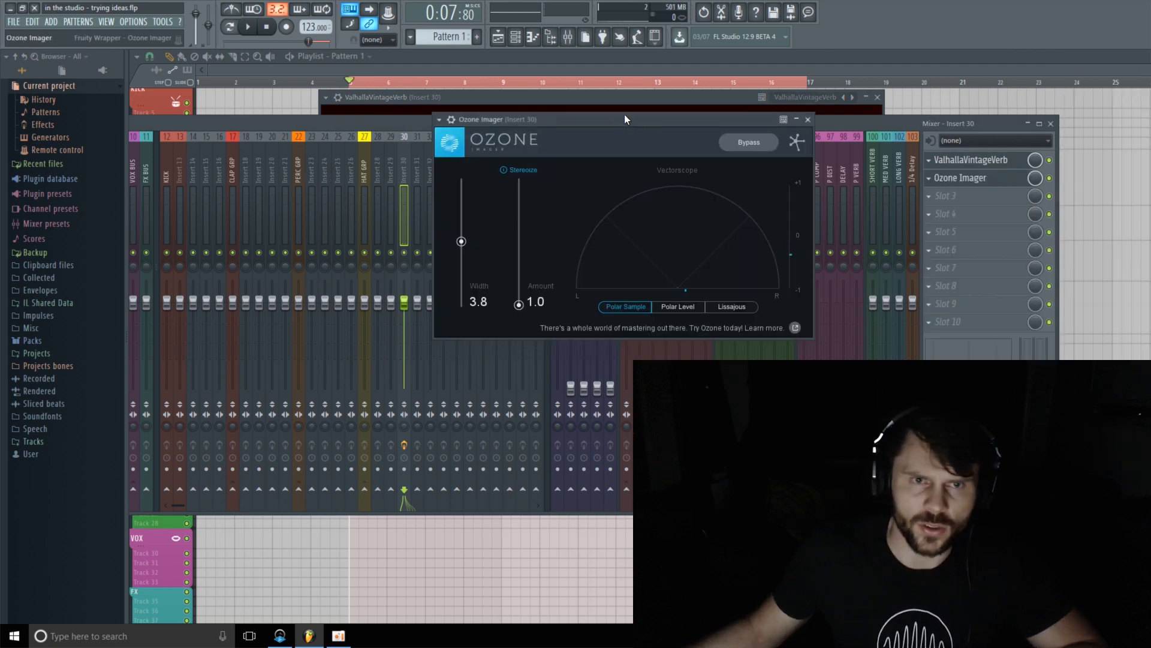
drag(625, 114, 498, 57)
Step: Browse Ozone Imager's parameters and create an automation clip for IMG: Width Percent, with the width slider reset to its default
click(316, 62)
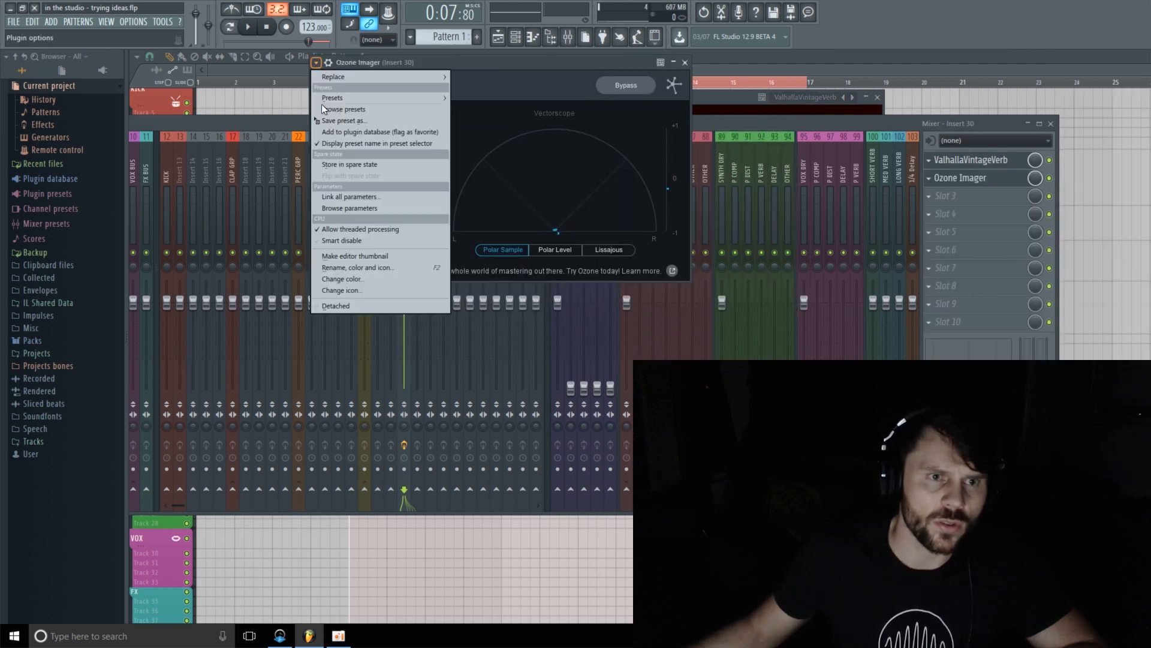
click(362, 209)
drag(339, 186, 344, 187)
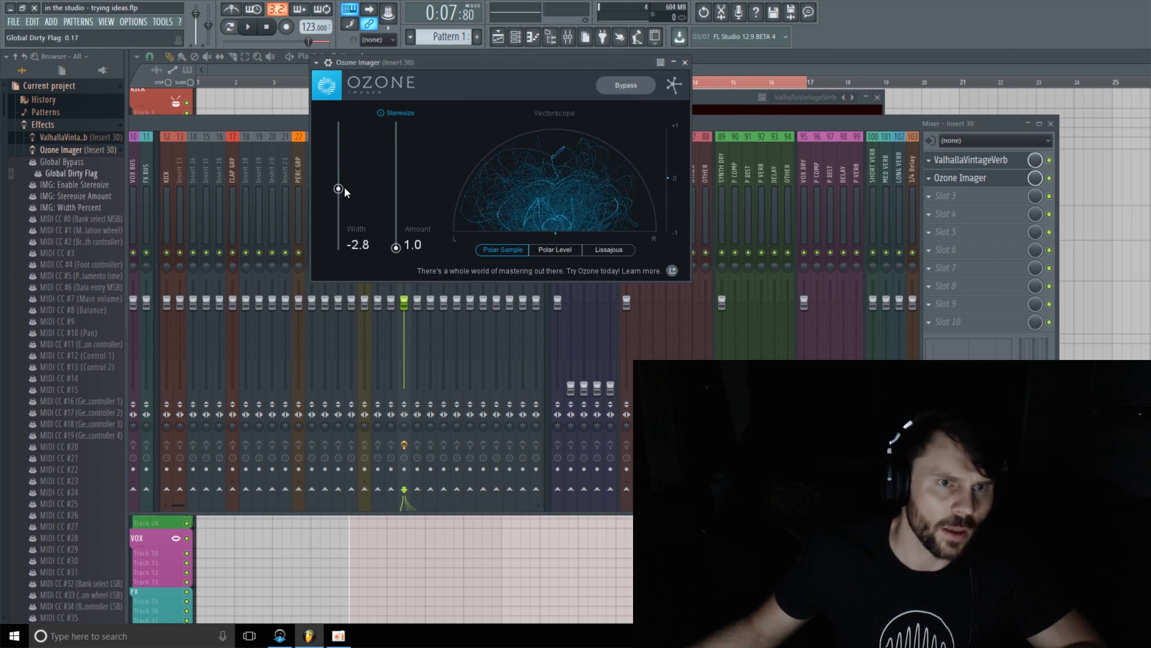
right_click(82, 206)
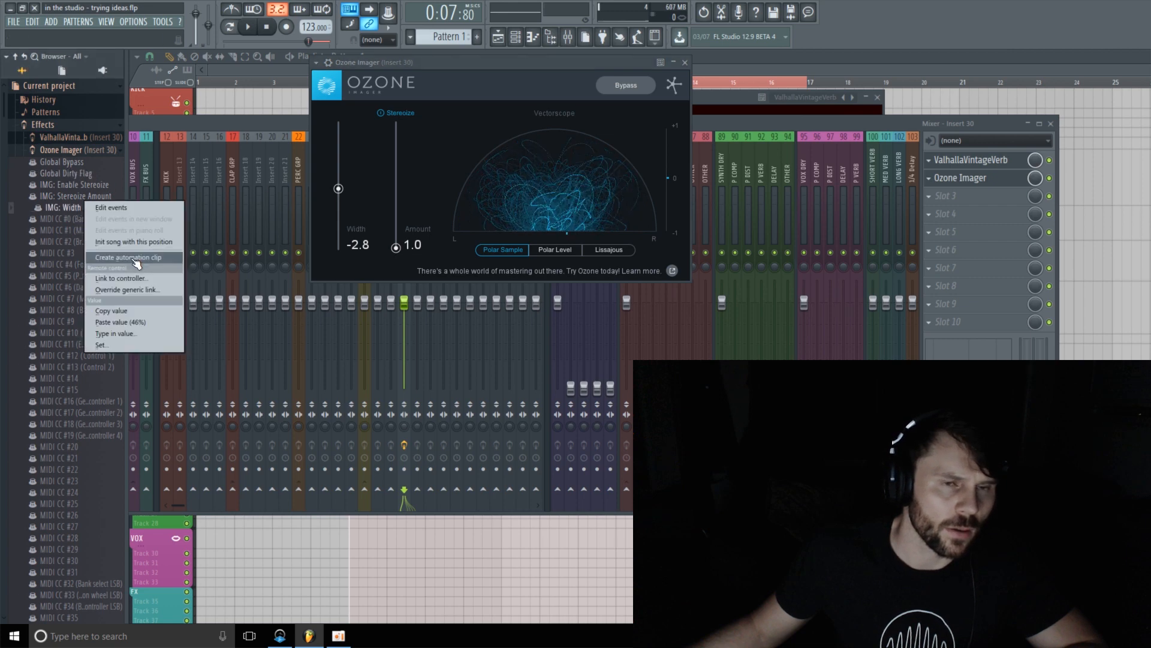
click(128, 259)
double_click(339, 192)
click(746, 66)
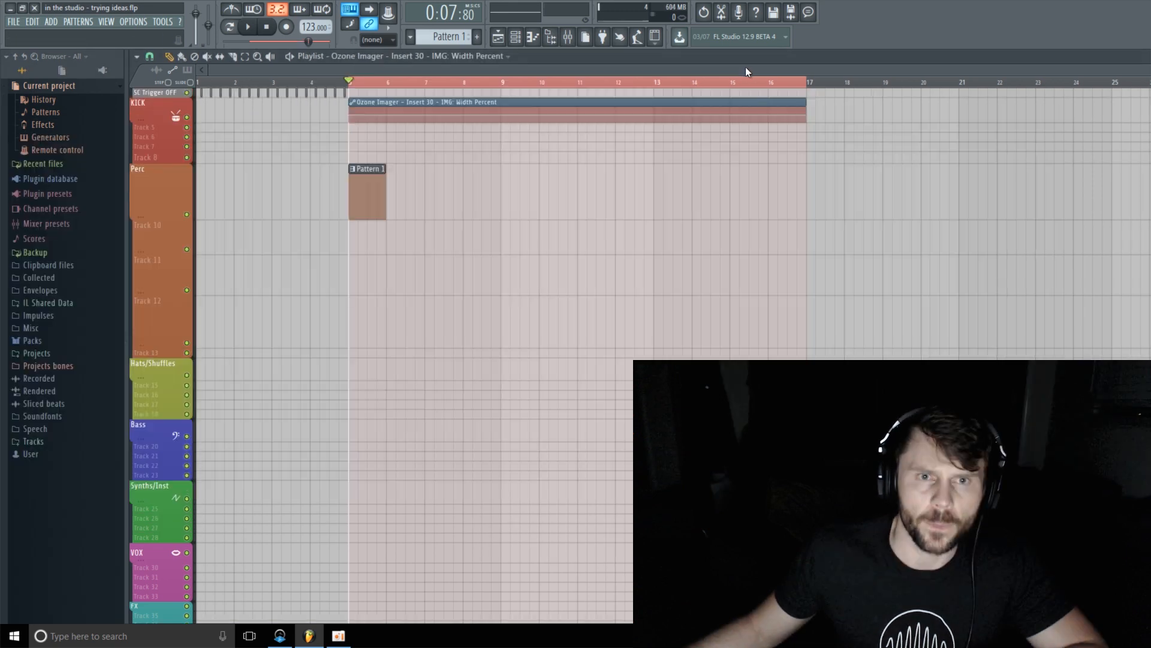
Step: Move the Ozone Imager width automation clip to Track 10, below Pattern 1, and make that track taller
scroll(492, 138, up, 1)
drag(500, 123, 513, 259)
drag(147, 275, 156, 292)
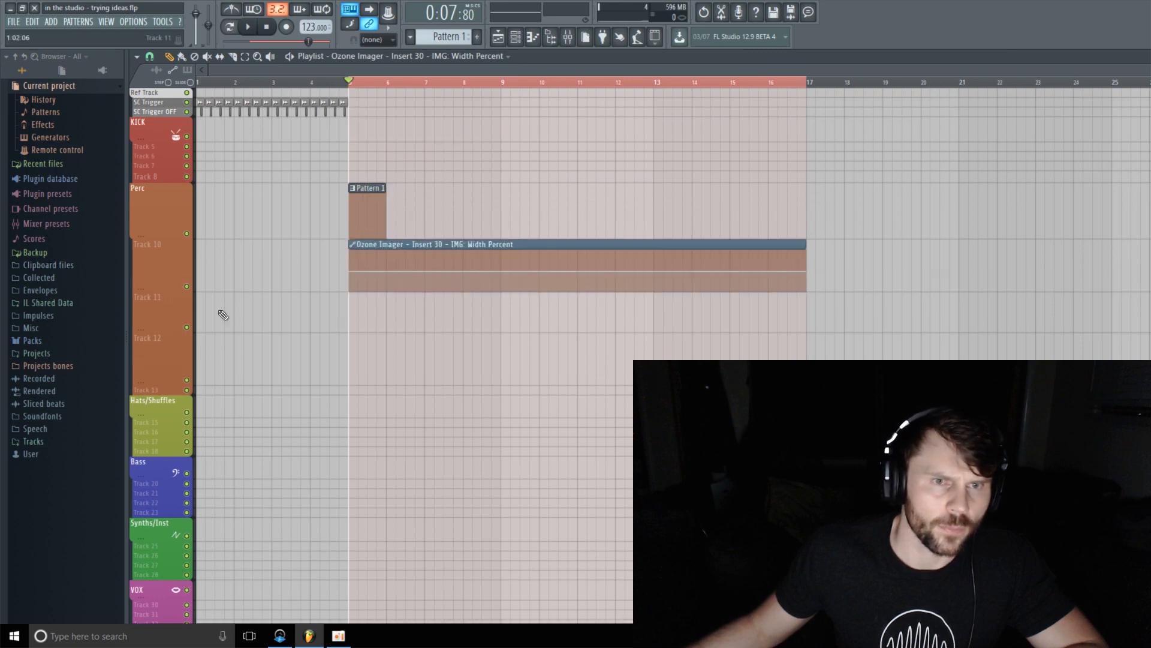
Step: Add a control point at bar 6 of the width automation clip and give it the first point's value
right_click(352, 273)
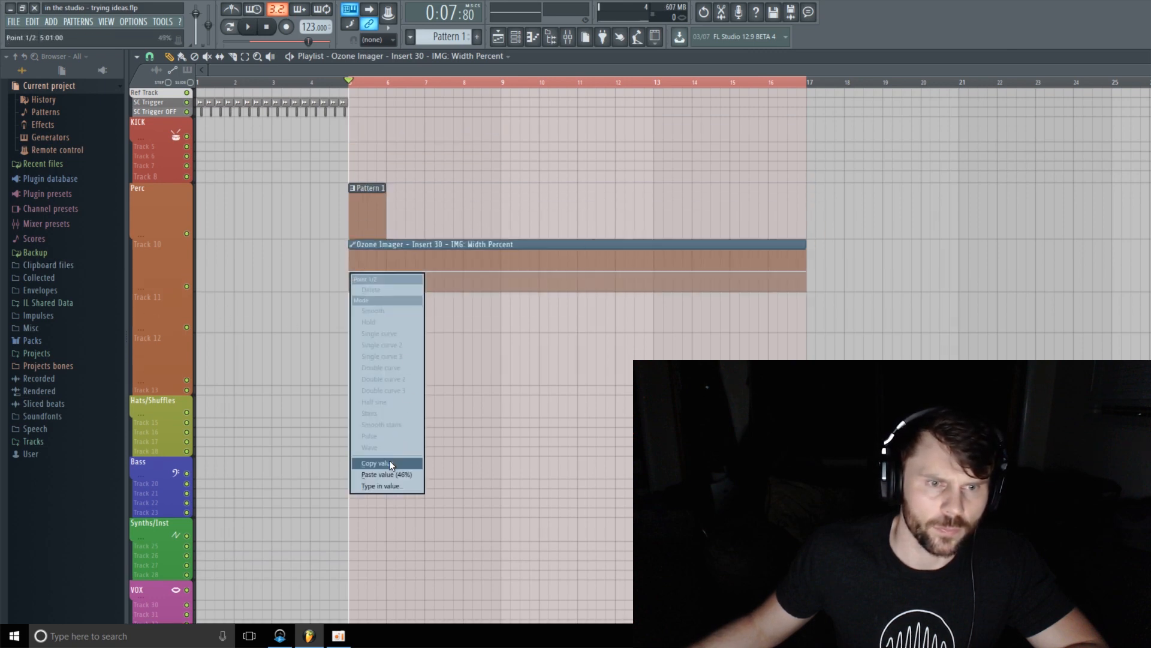
click(390, 463)
right_click(390, 273)
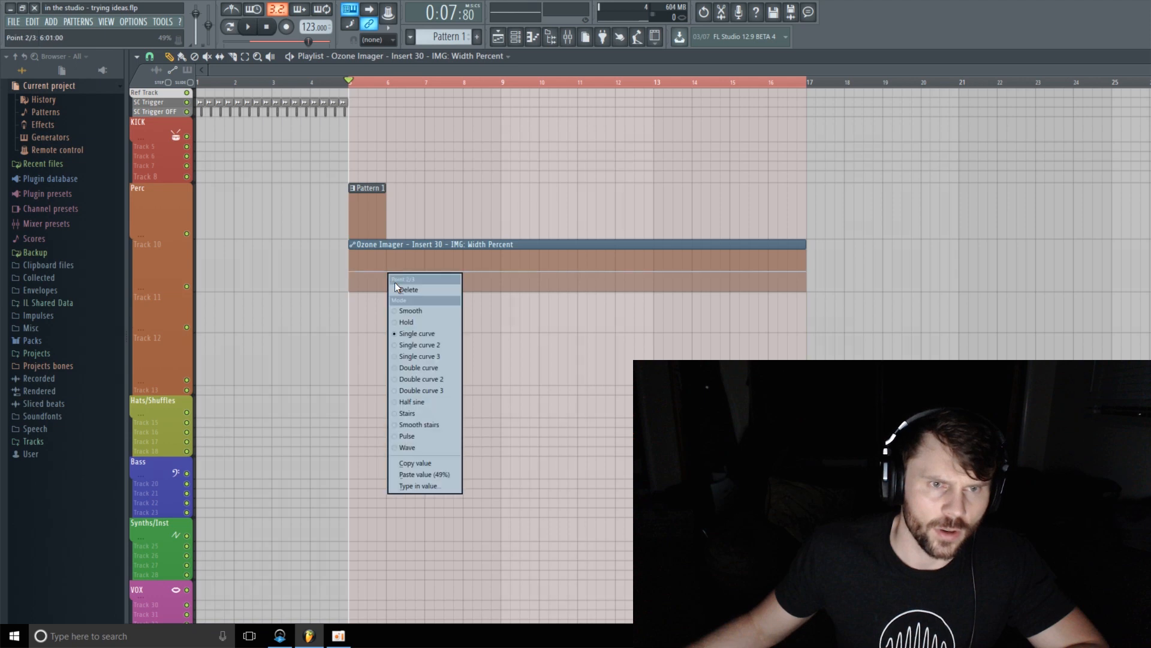
click(445, 474)
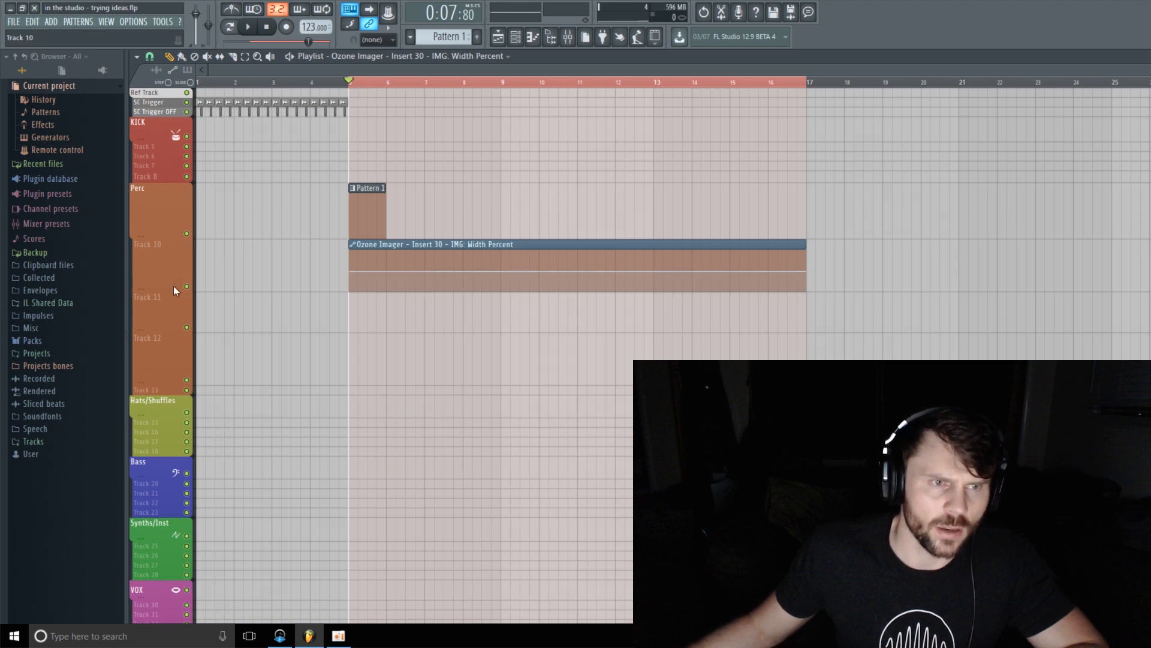
Step: Lower the width automation's end point at bar 17 to the minimum and reduce the heights of Track 10 and Perc
drag(161, 292, 161, 306)
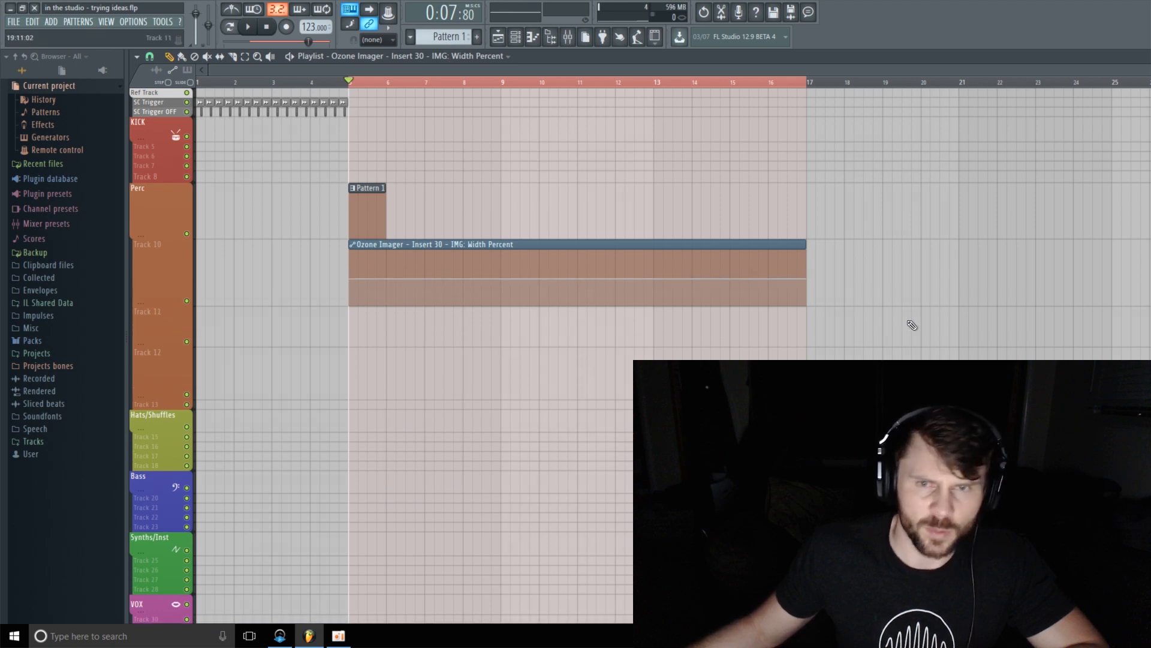
drag(809, 280, 809, 304)
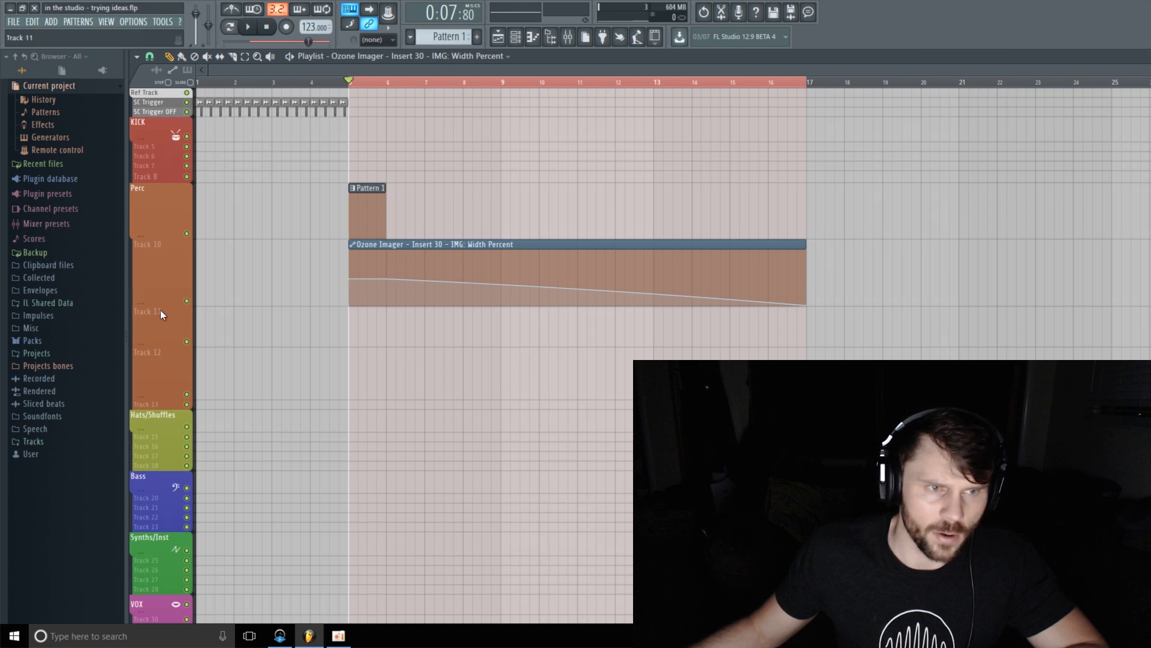
drag(160, 307, 162, 288)
drag(158, 233, 158, 213)
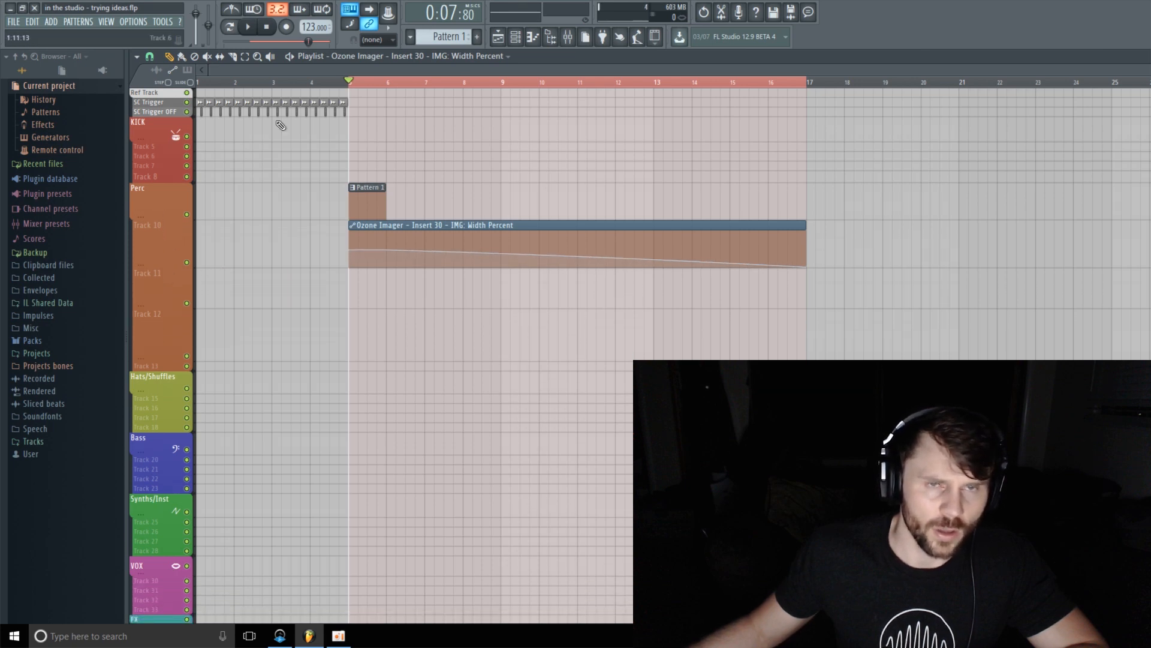
Step: Add PanCake2 to slot 3 of Insert 30 and set its Mix to 0%
click(568, 37)
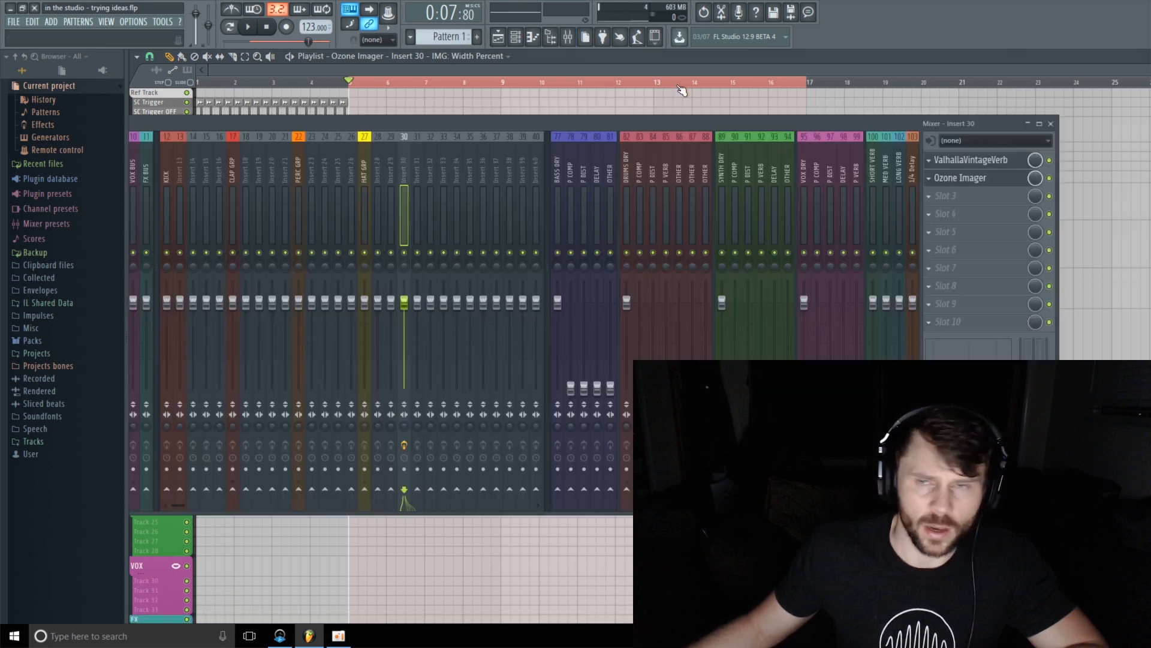
click(980, 200)
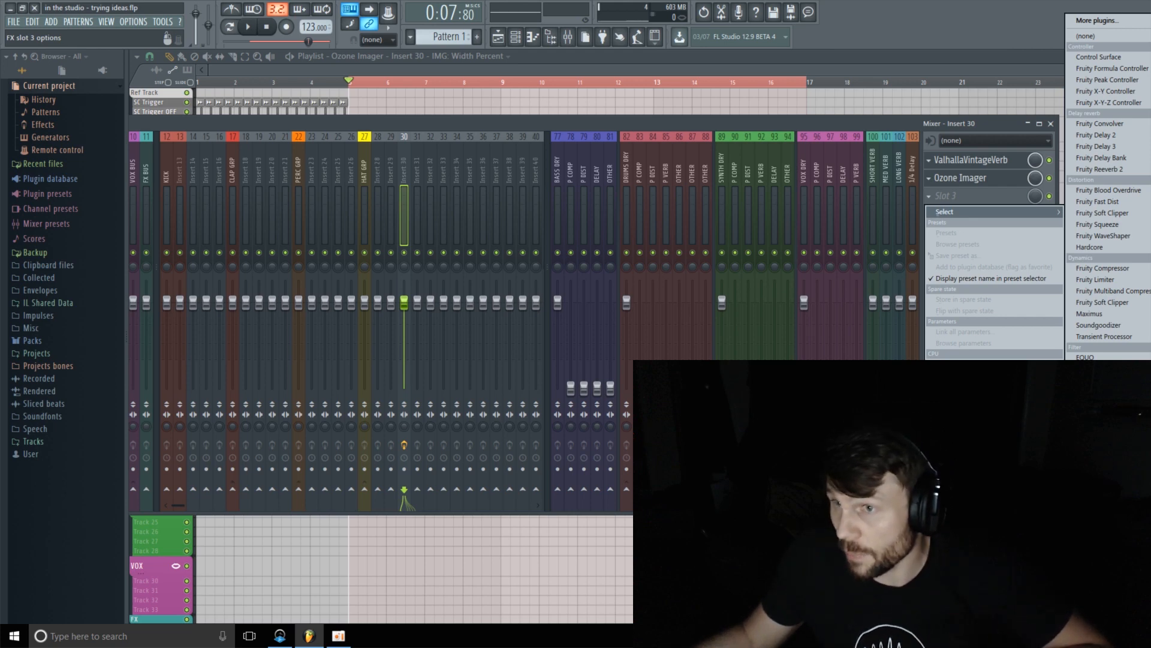
click(1107, 456)
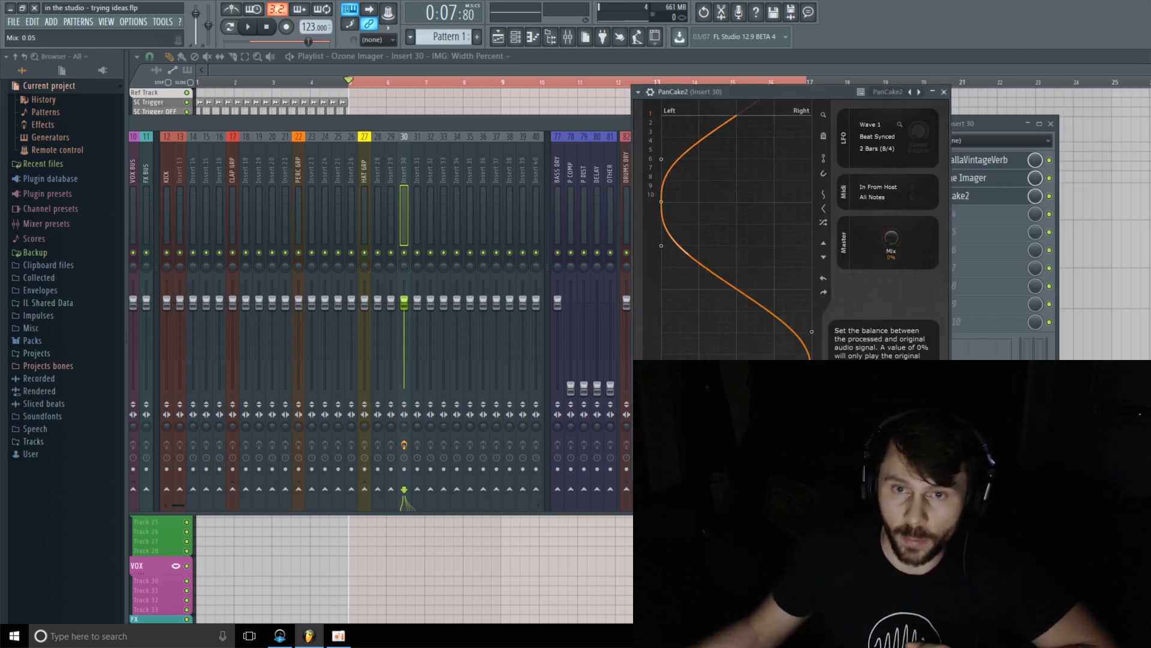
drag(892, 237, 880, 244)
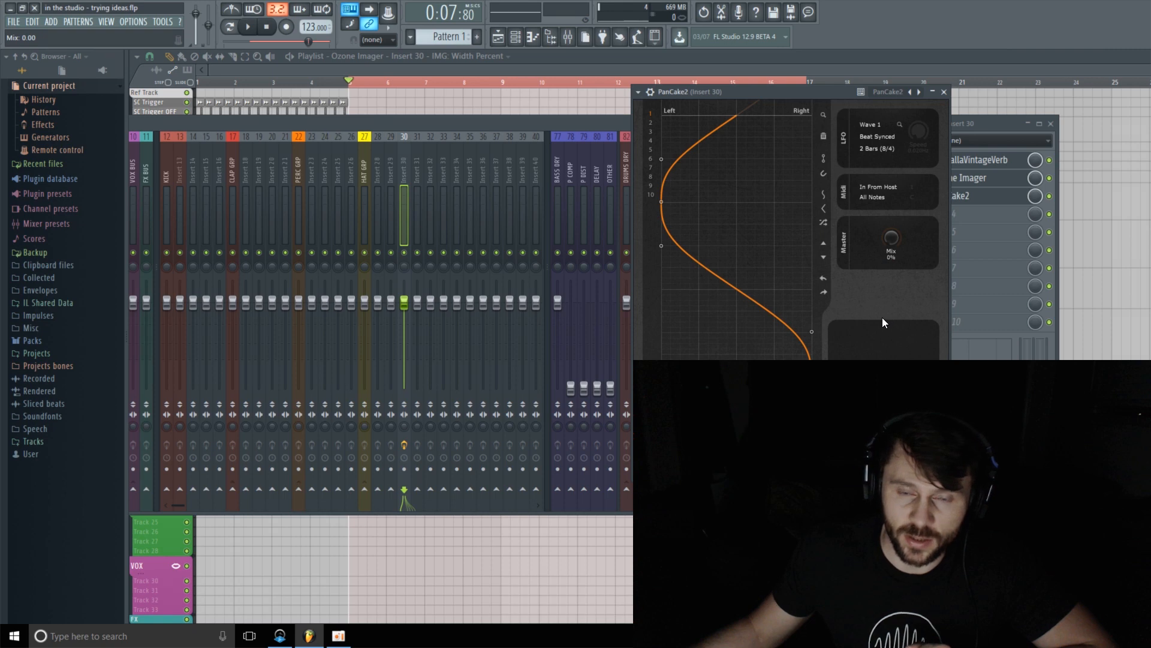
Step: Browse PanCake2's parameters and create an automation clip for Mix, with its value returned to 0%
click(636, 92)
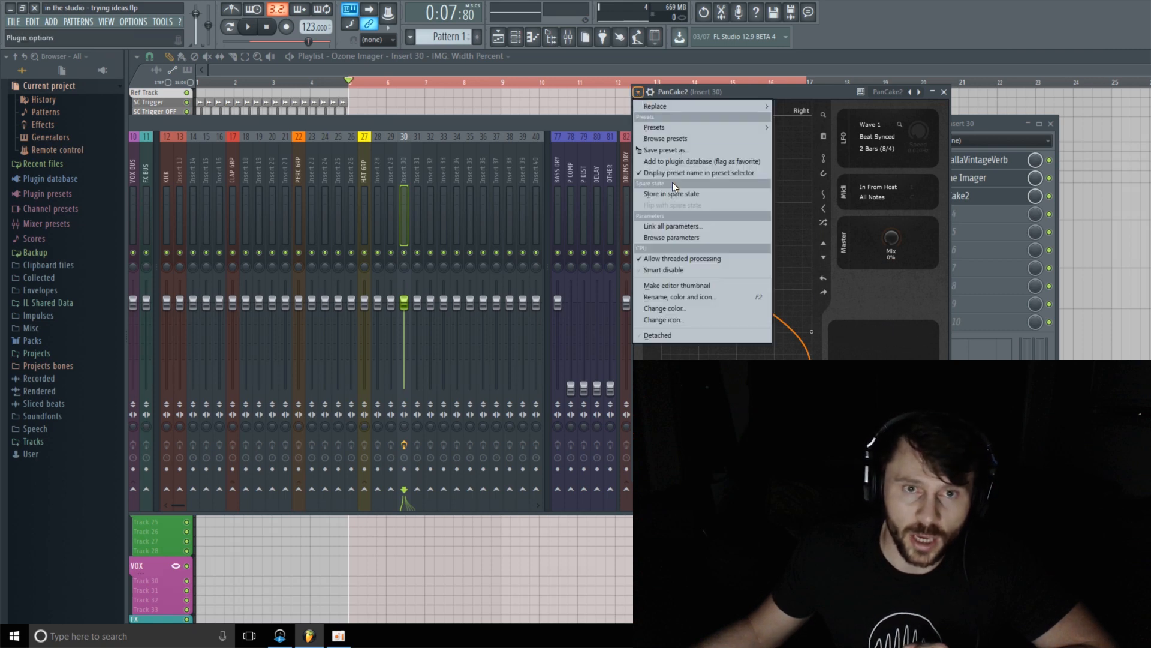
click(676, 239)
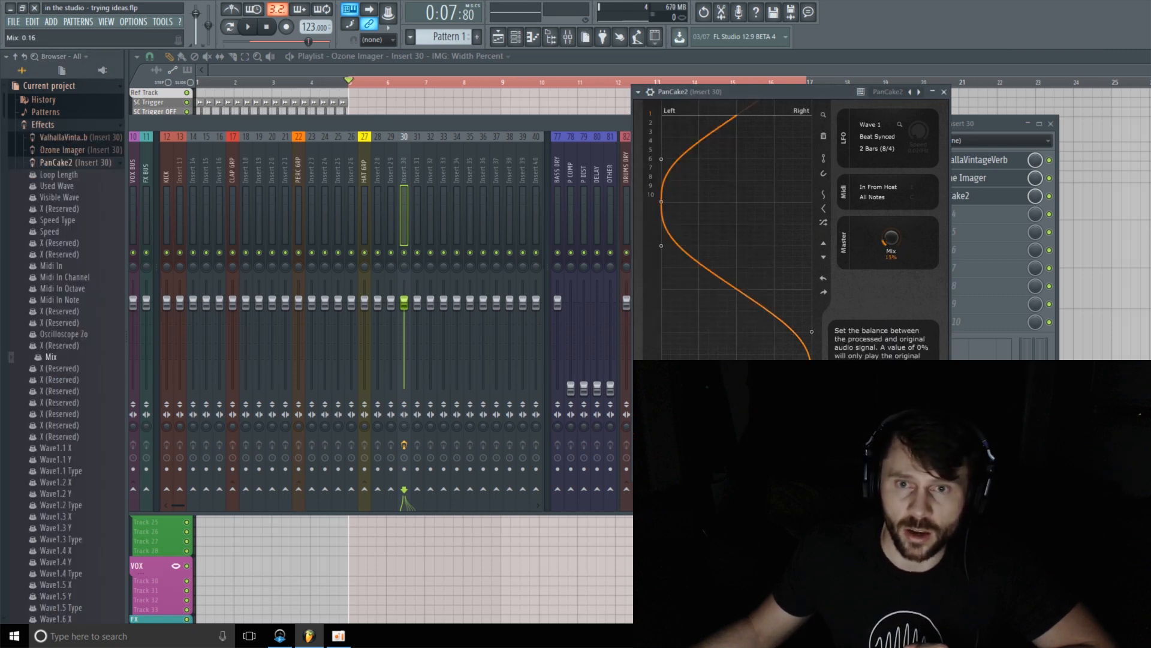
drag(892, 238, 891, 254)
right_click(54, 360)
click(123, 407)
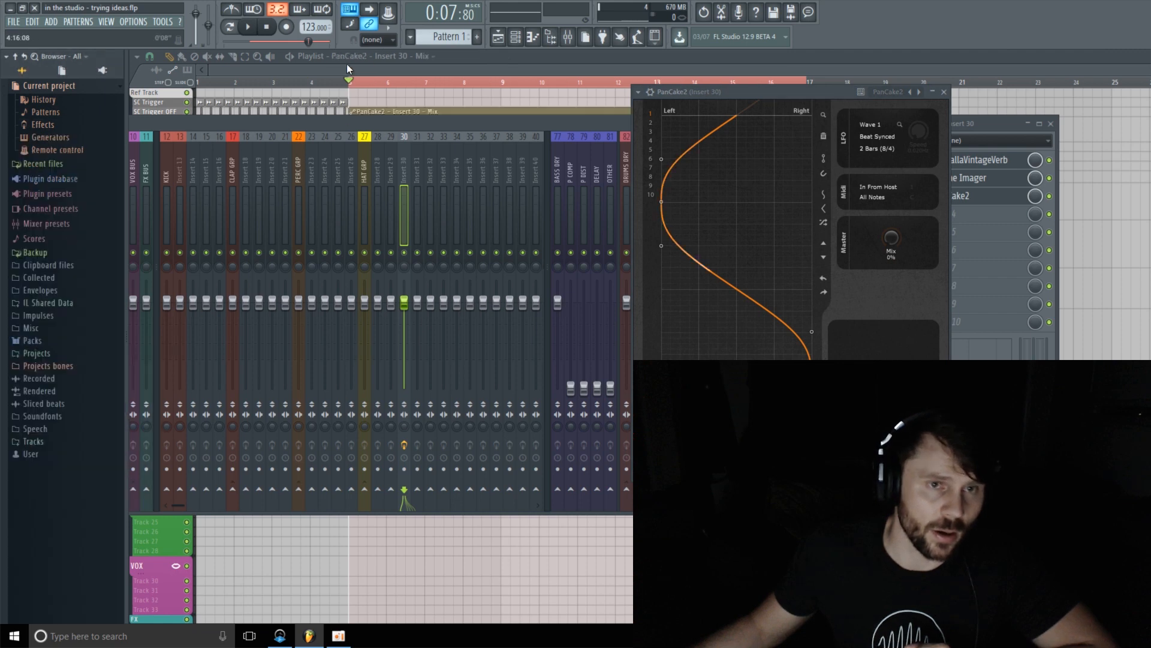
Step: Move the PanCake2 Mix automation clip to Track 11, below the Ozone Imager width automation
click(358, 65)
drag(427, 111, 435, 275)
scroll(436, 274, down, 2)
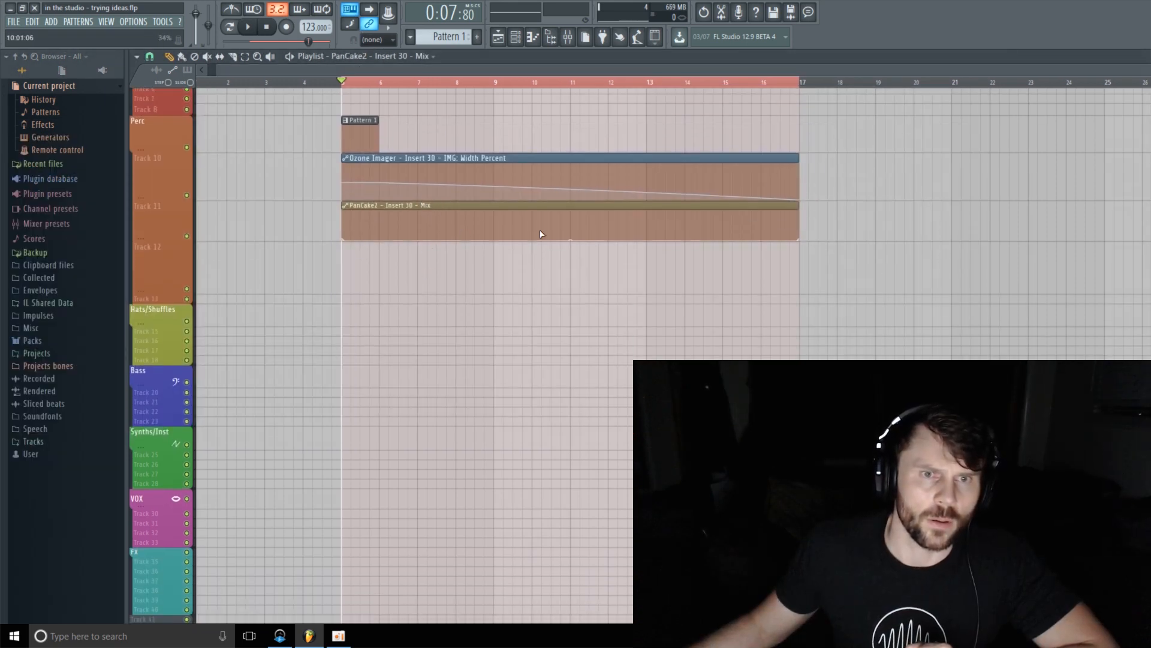
Step: Add a control point at bar 9 of the PanCake2 Mix automation and raise its end point at bar 17
right_click(500, 240)
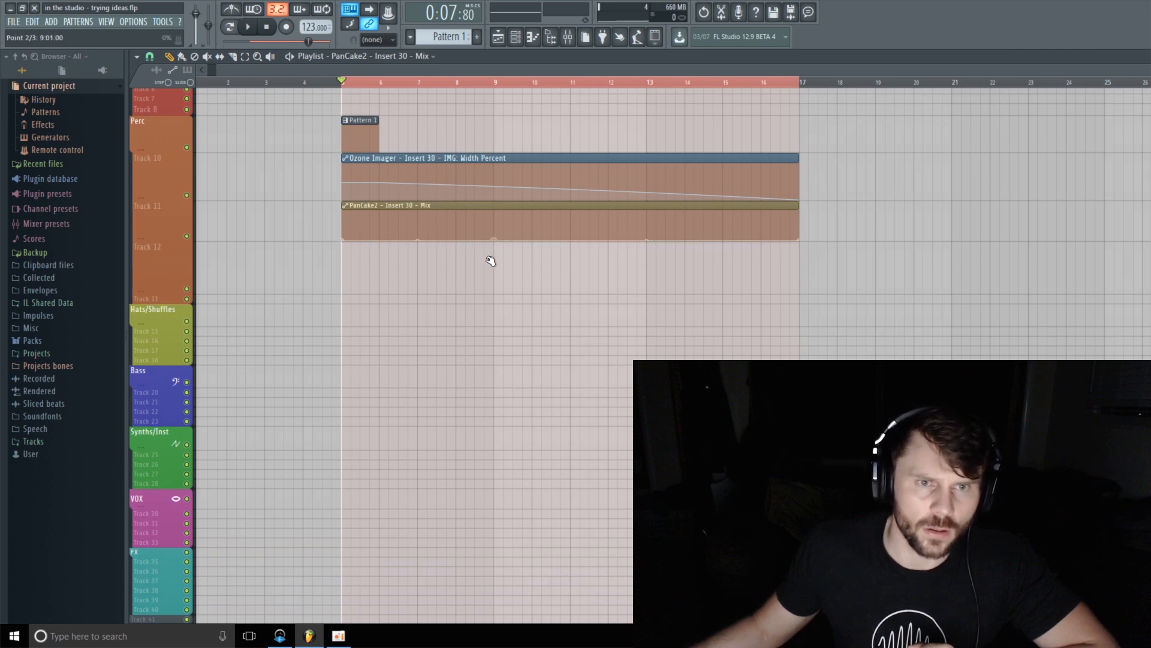
drag(141, 235, 142, 241)
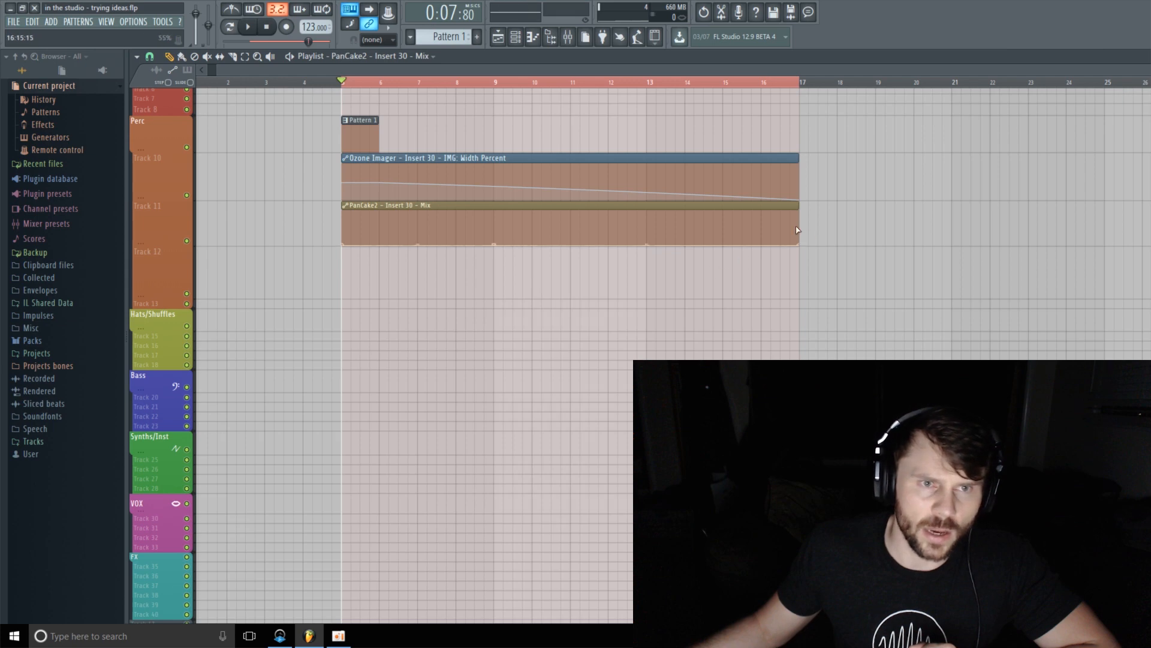
drag(802, 243, 804, 226)
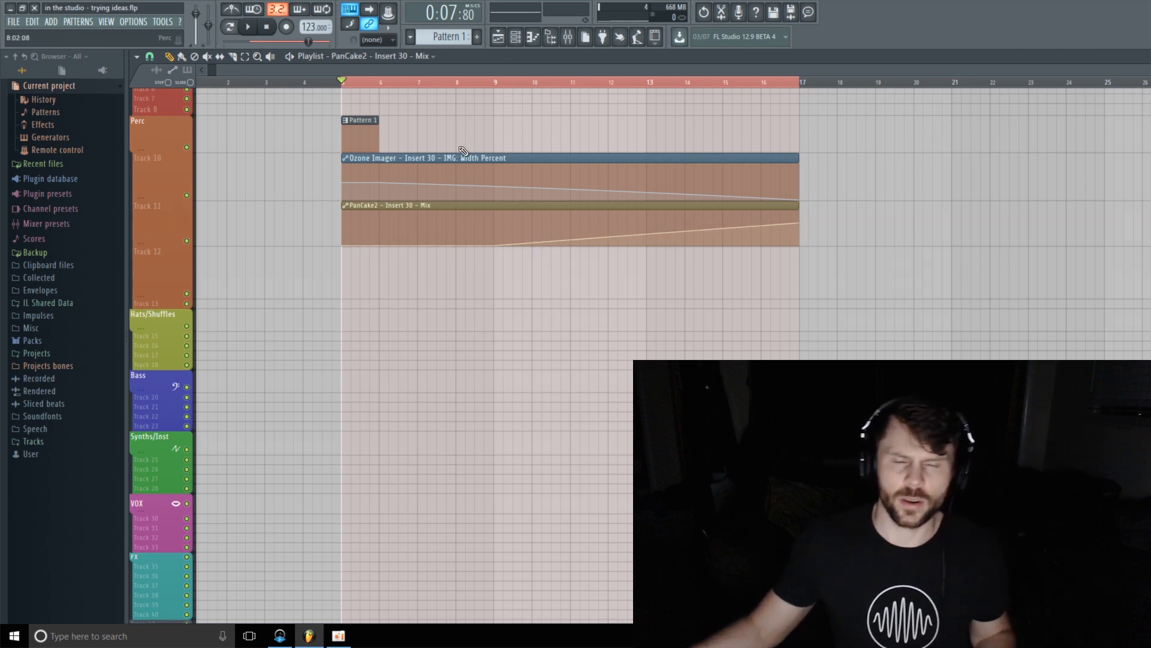
Step: During playback, make Track 10 taller and set ValhallaVintageVerb's mix to 44.4% and decay to 38.44 s
key(space)
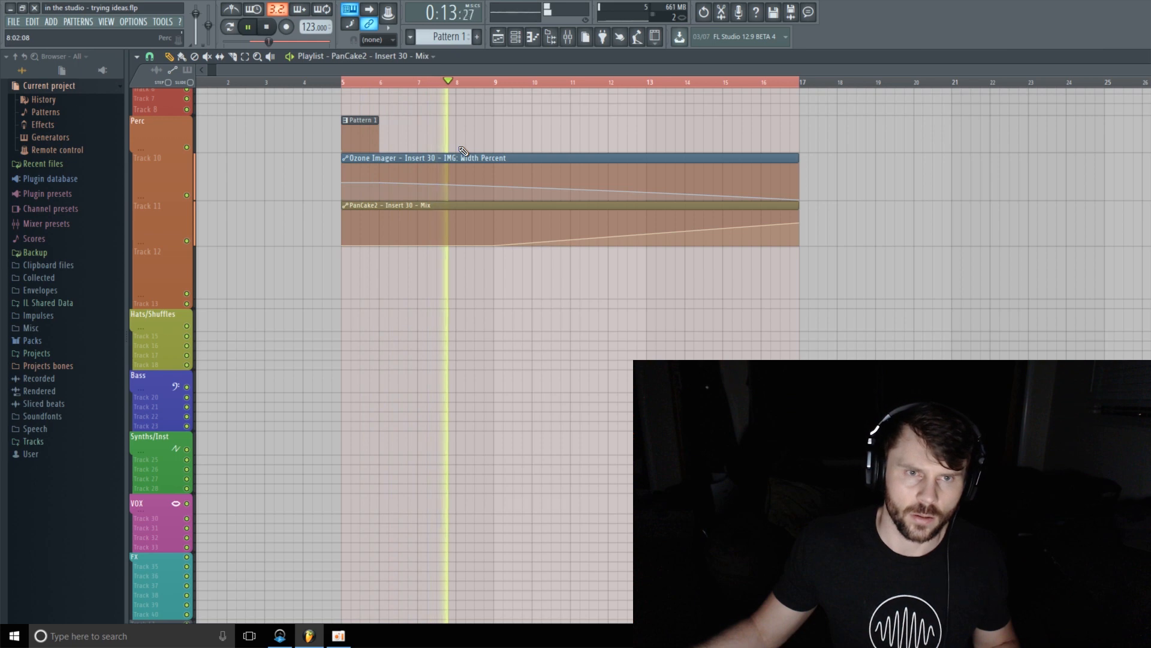
drag(168, 200, 171, 238)
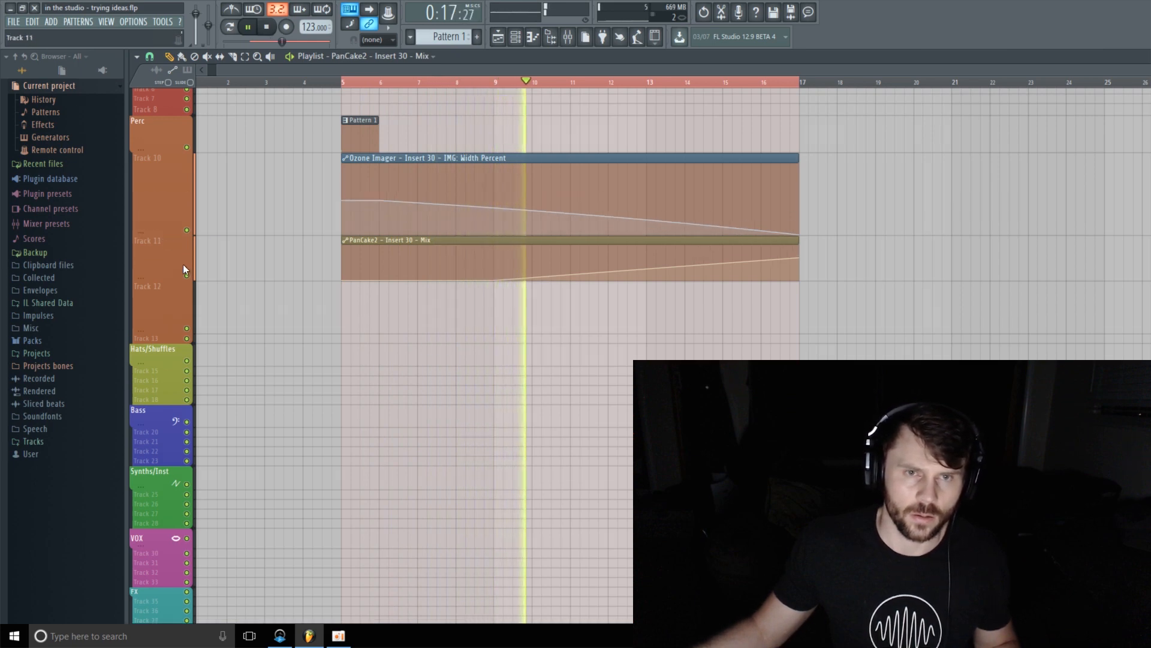
key(F9)
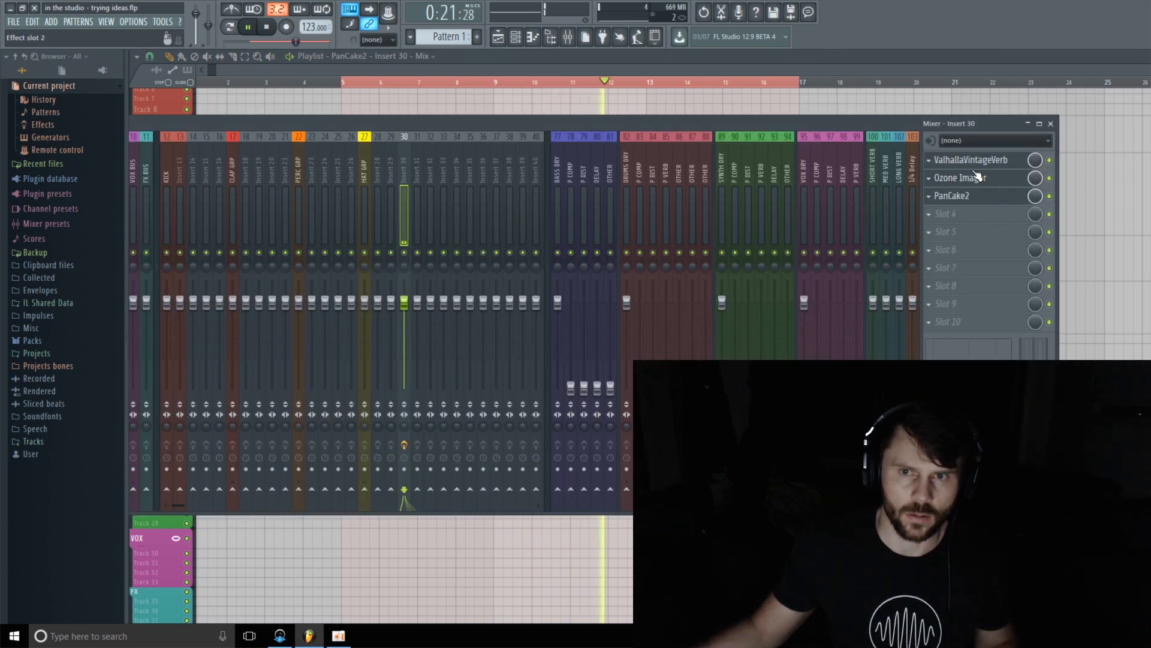
click(984, 178)
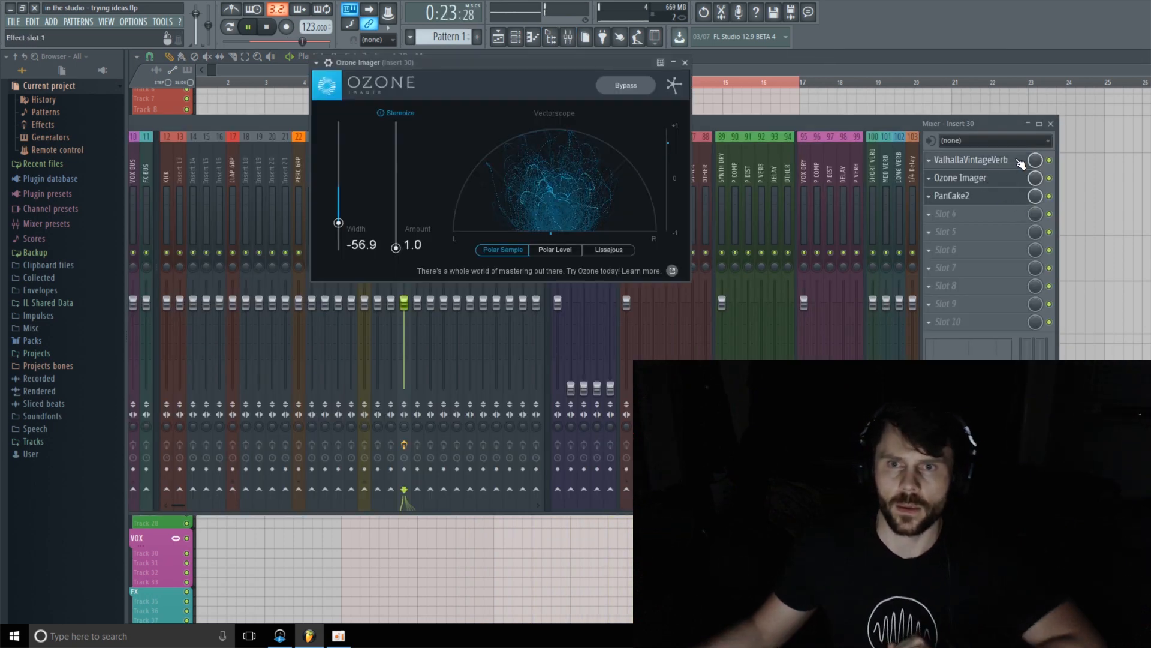
click(1019, 162)
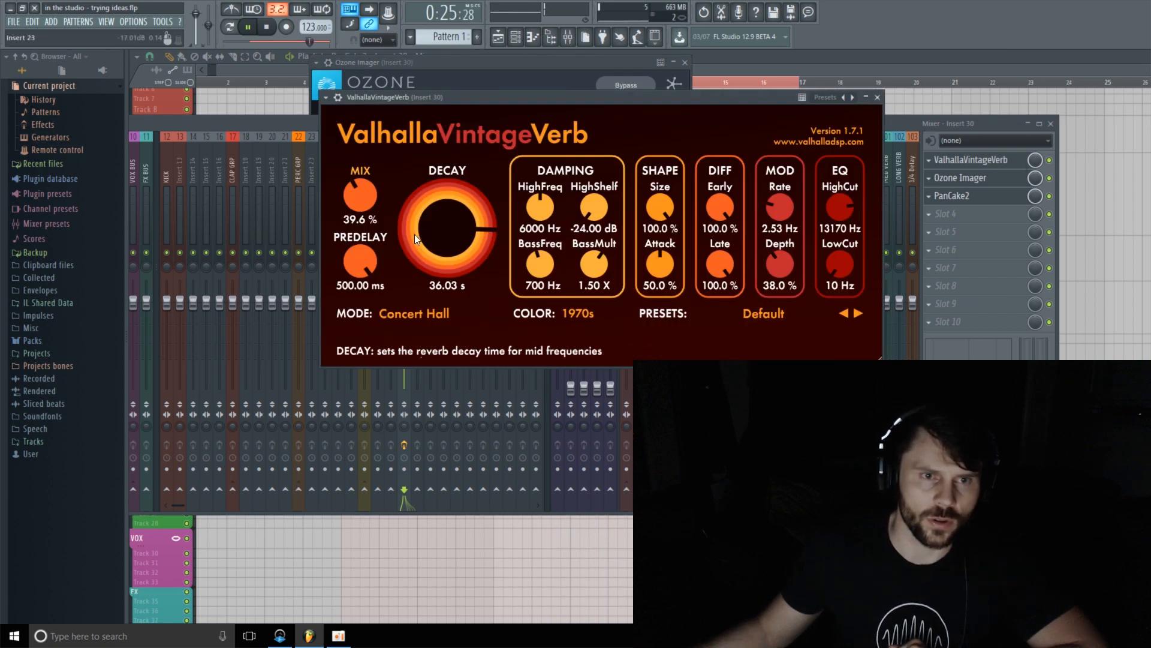
drag(415, 234, 376, 199)
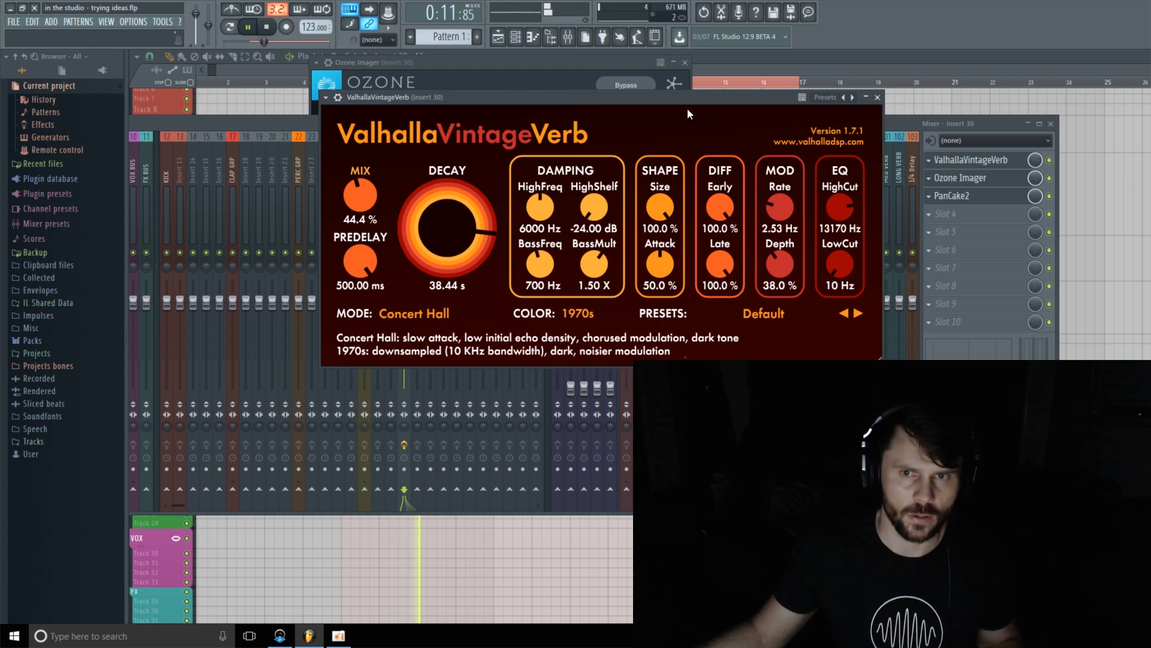
Step: Adjust the tension of both automation curves and move the PanCake2 Mix automation's middle point to bar 7
click(1008, 178)
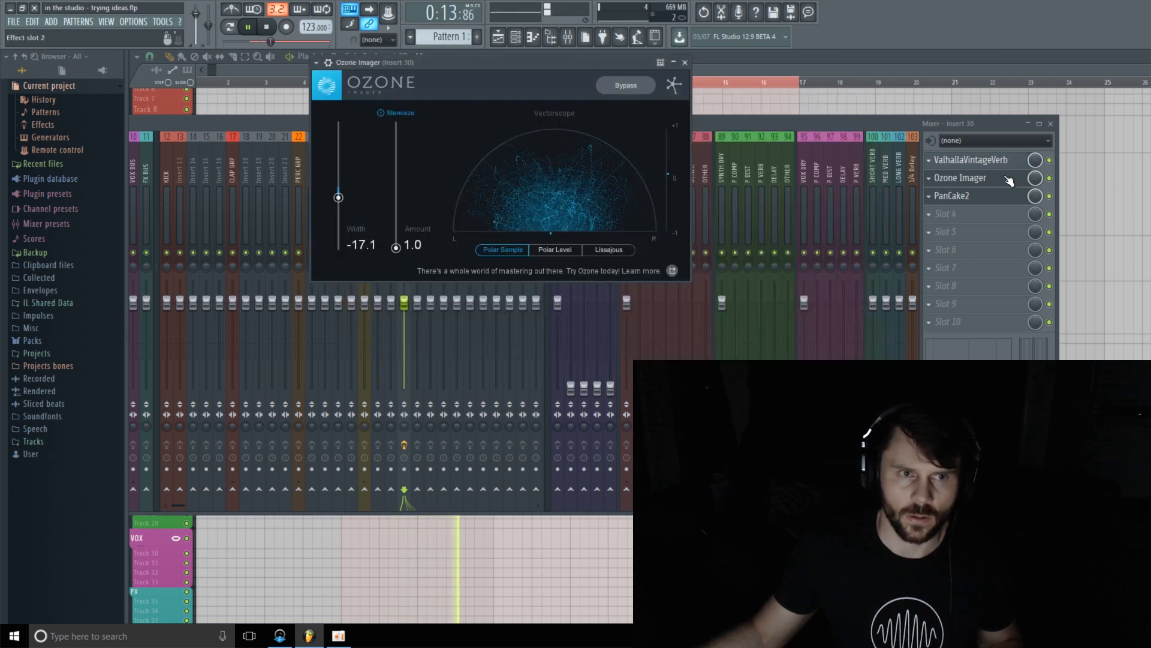
click(747, 70)
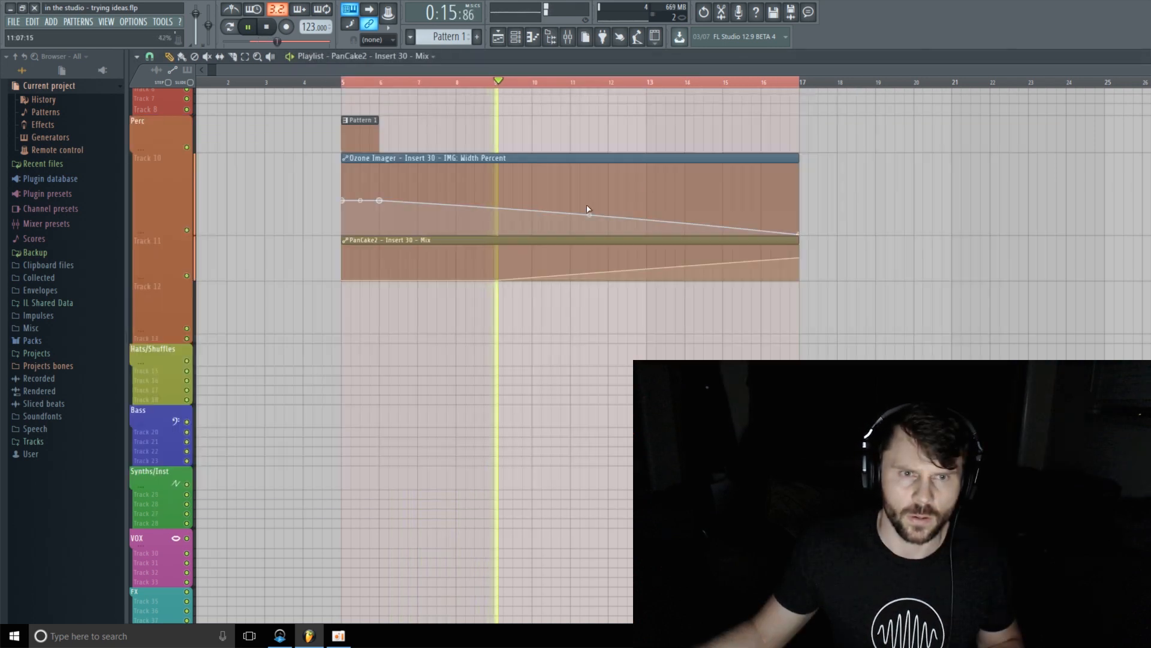
drag(589, 216, 589, 217)
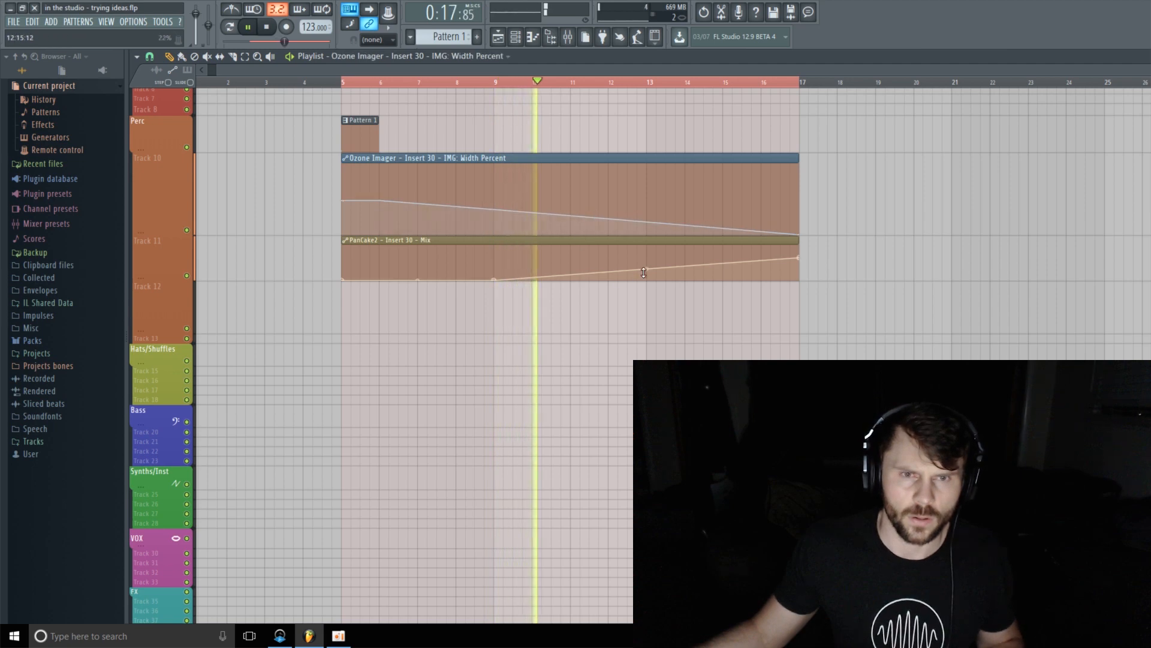
drag(646, 269, 647, 268)
drag(494, 279, 414, 296)
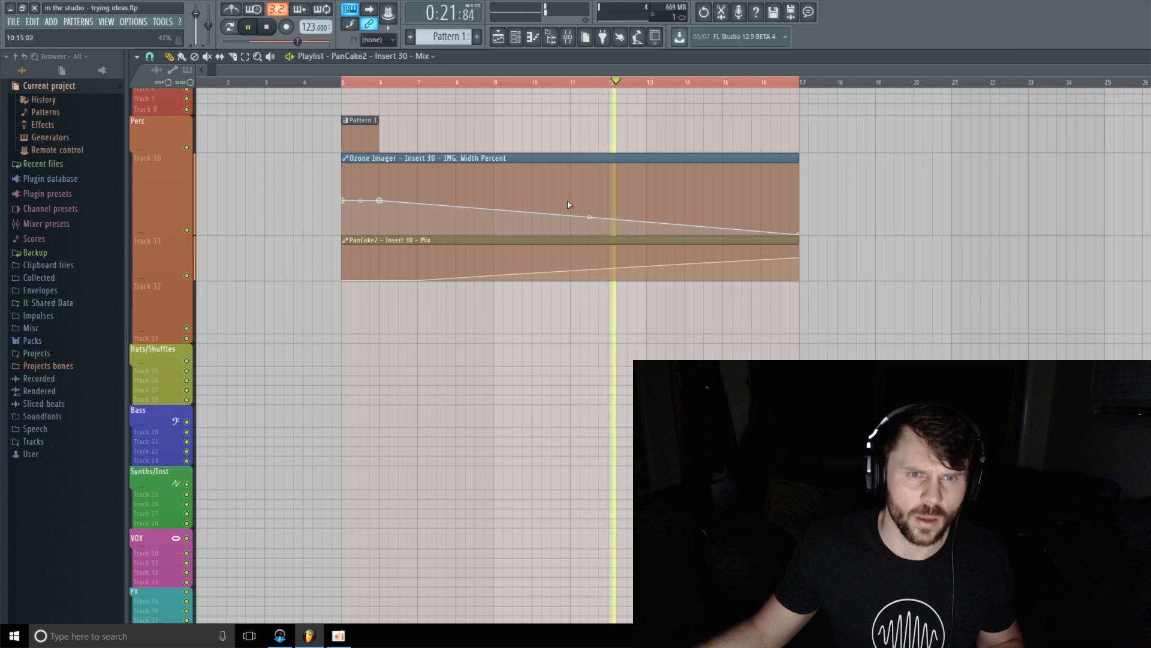
Step: Shift the PanCake2 Mix automation's middle point slightly before bar 7 and set the width curve's sloped segment to 1% tension
click(590, 217)
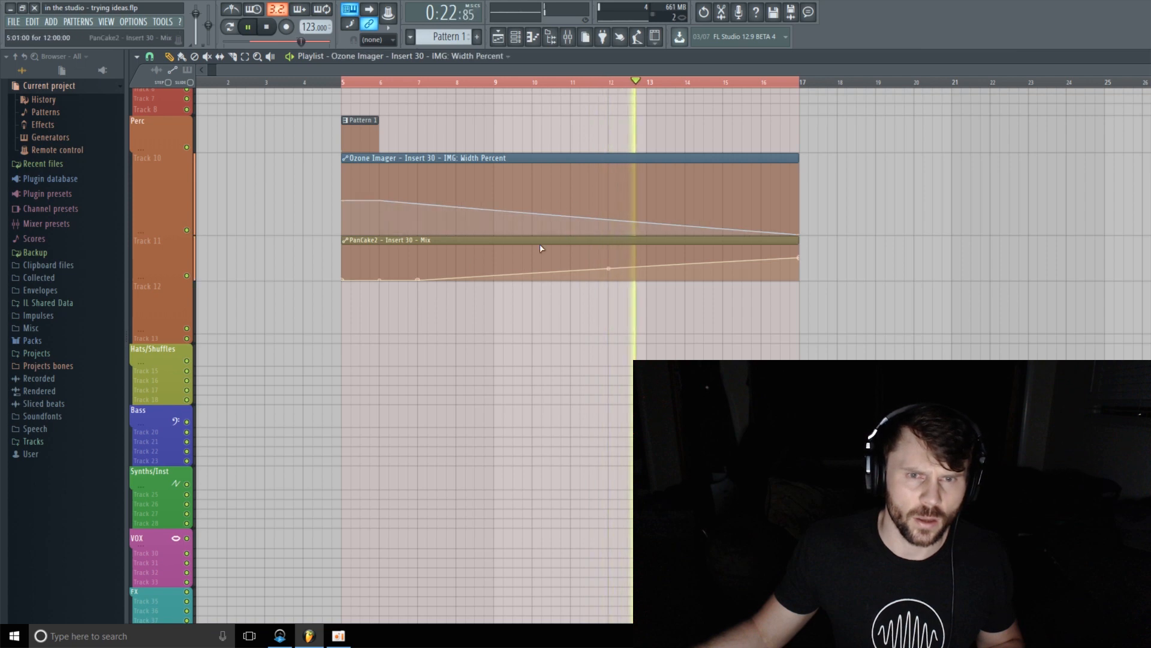
click(420, 283)
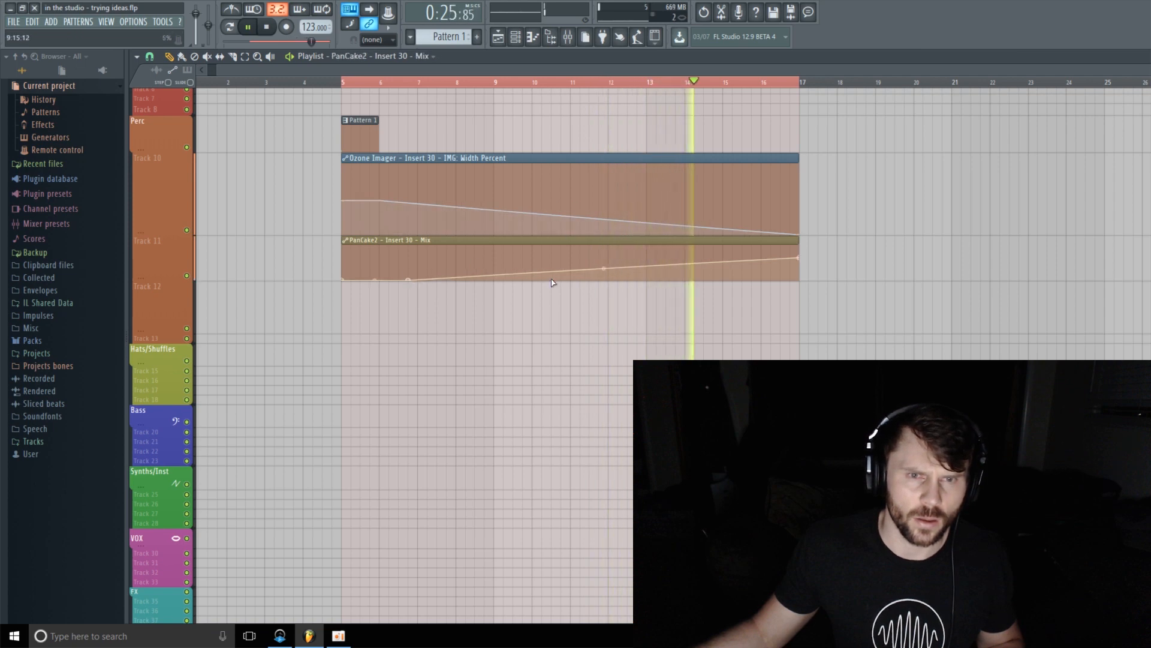
click(589, 220)
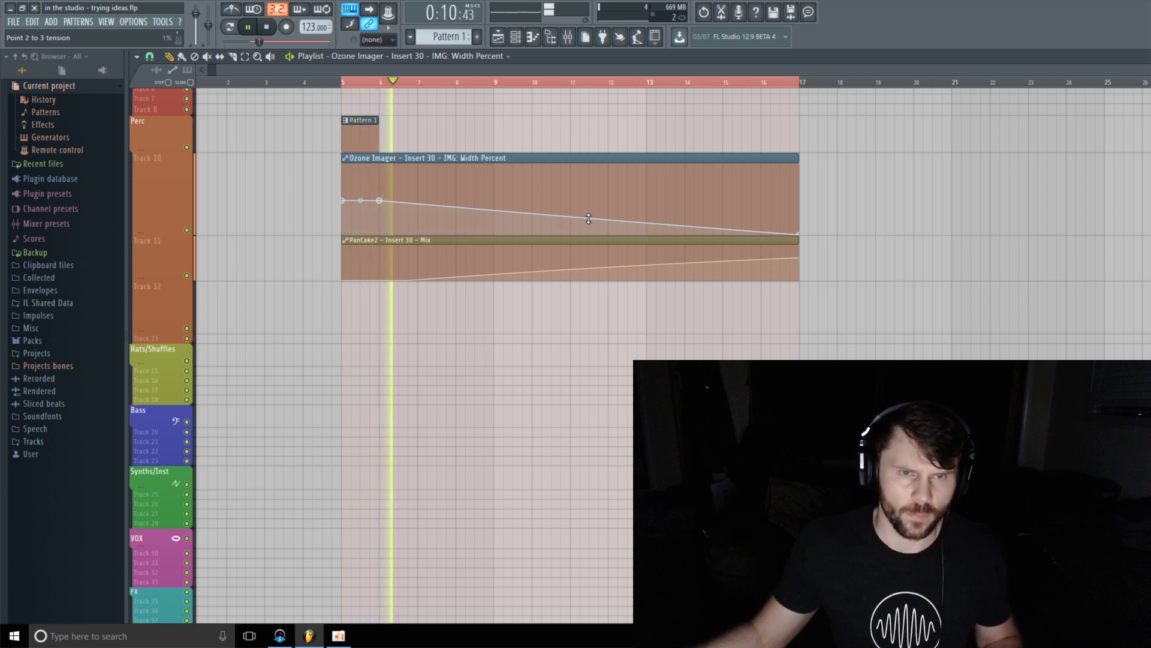
Step: Reduce Track 10's height, make Track 12 taller and stop playback
drag(171, 234, 167, 209)
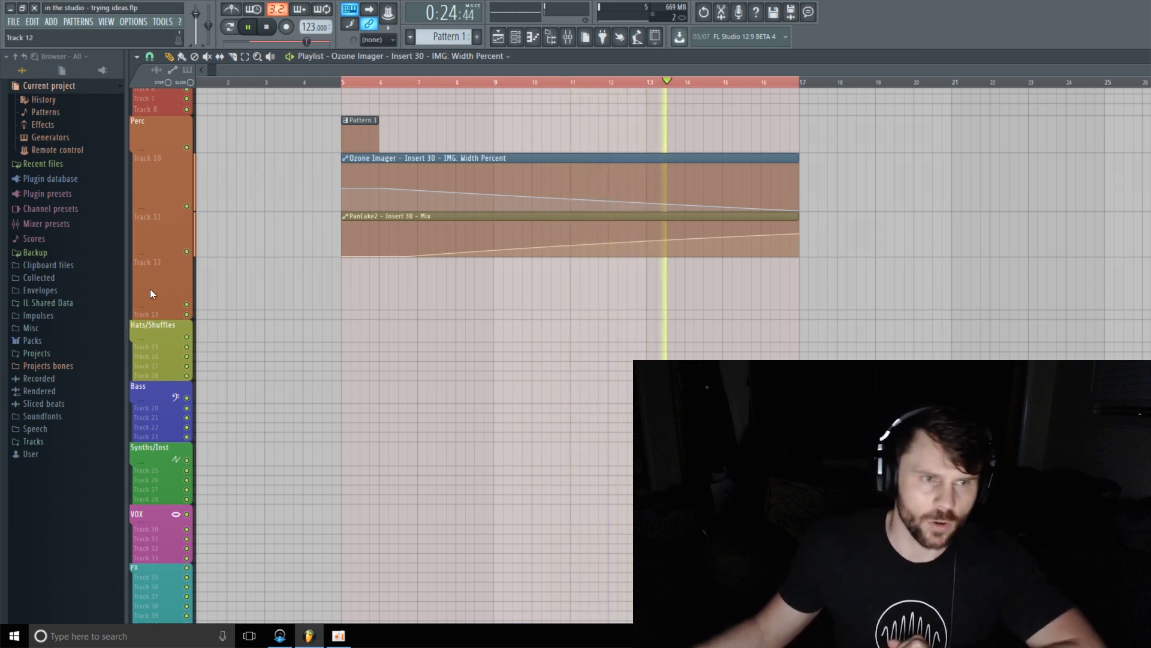
drag(151, 311, 151, 338)
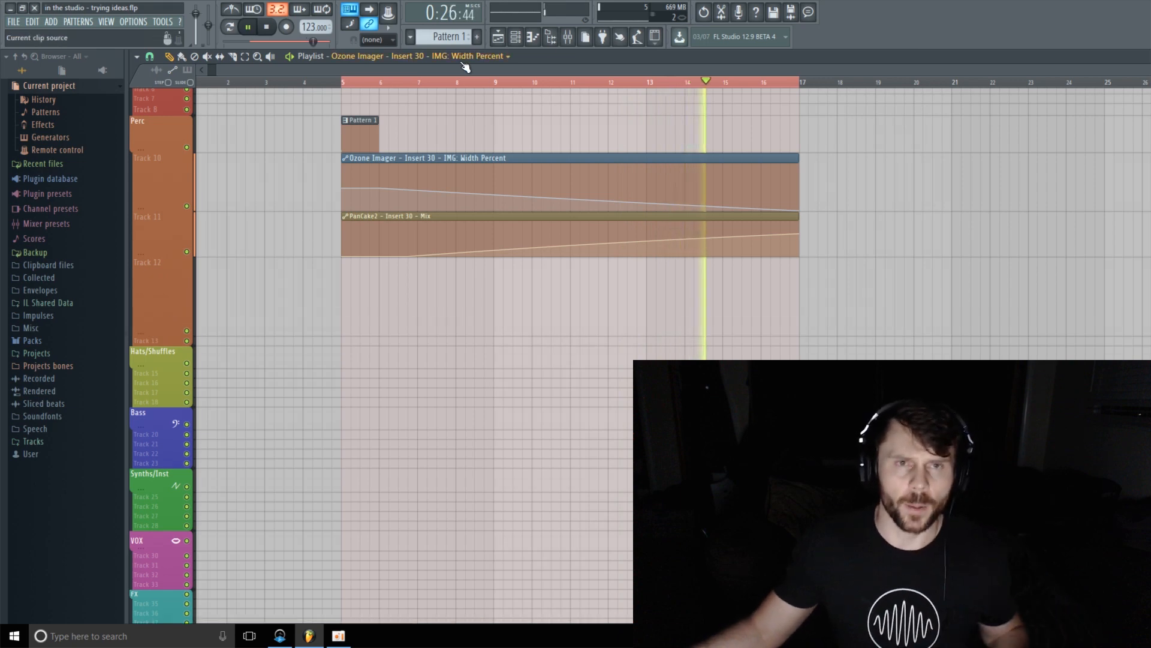
key(space)
Step: Add Fruity Delay 3 to slot 4 of Insert 30 and move its window clear of the mixer's effect slots
click(568, 37)
click(975, 220)
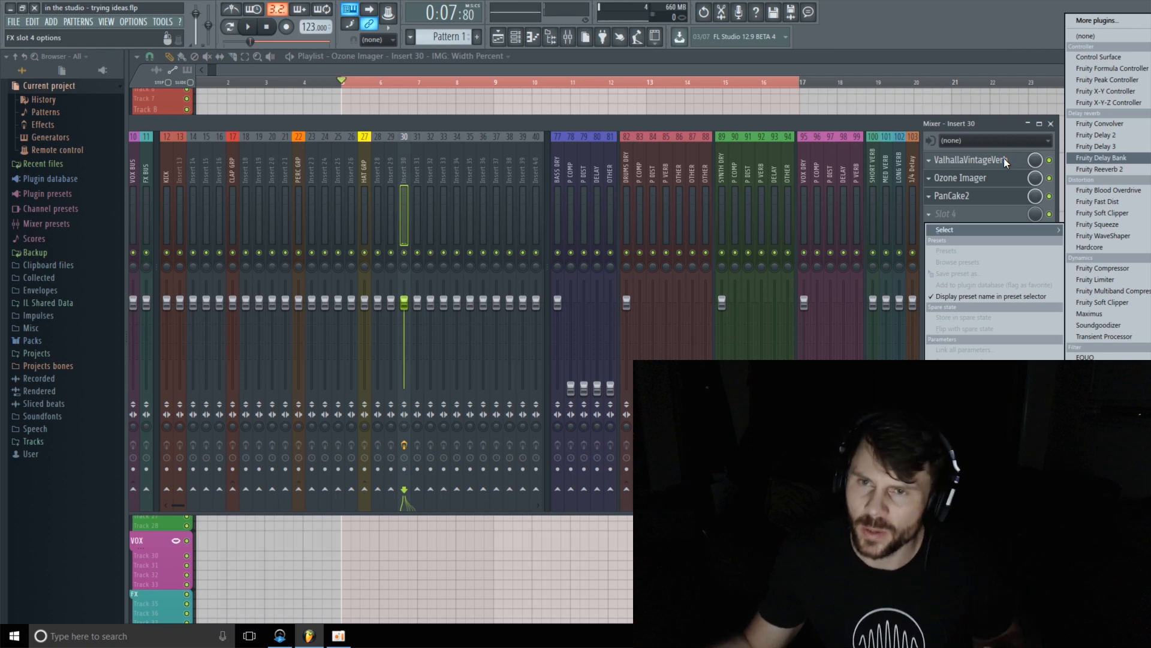
click(1113, 147)
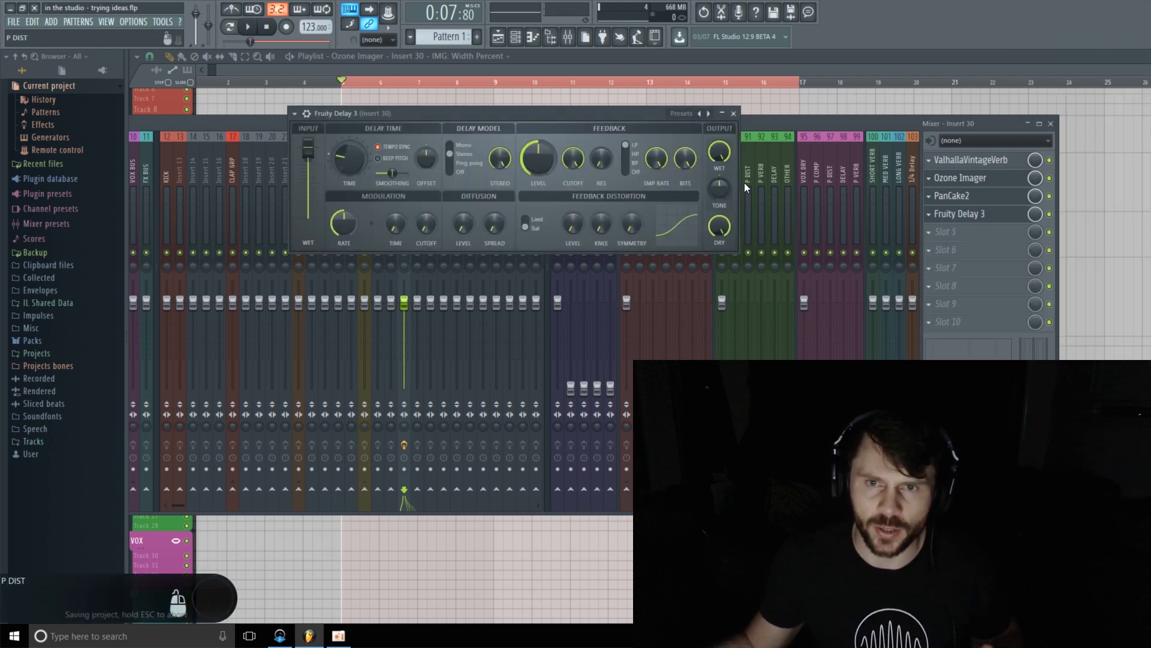
drag(502, 110, 367, 132)
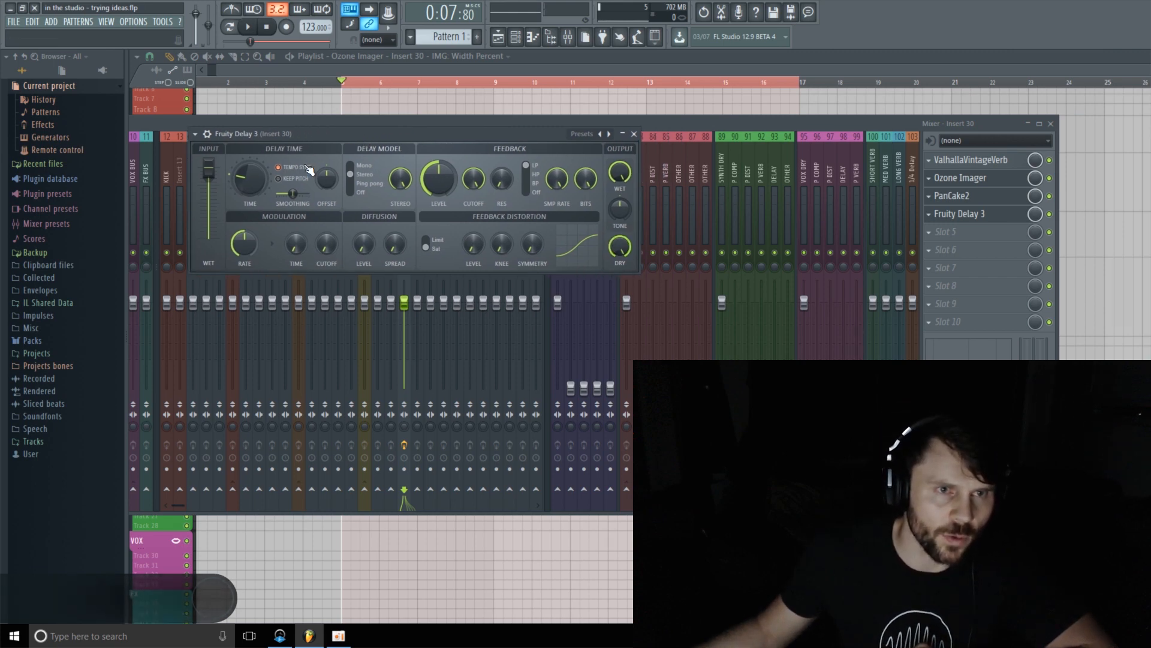
Step: Raise Fruity Delay 3's feedback level and wet output while auditioning the loop, and stop playback
key(ctrl+s)
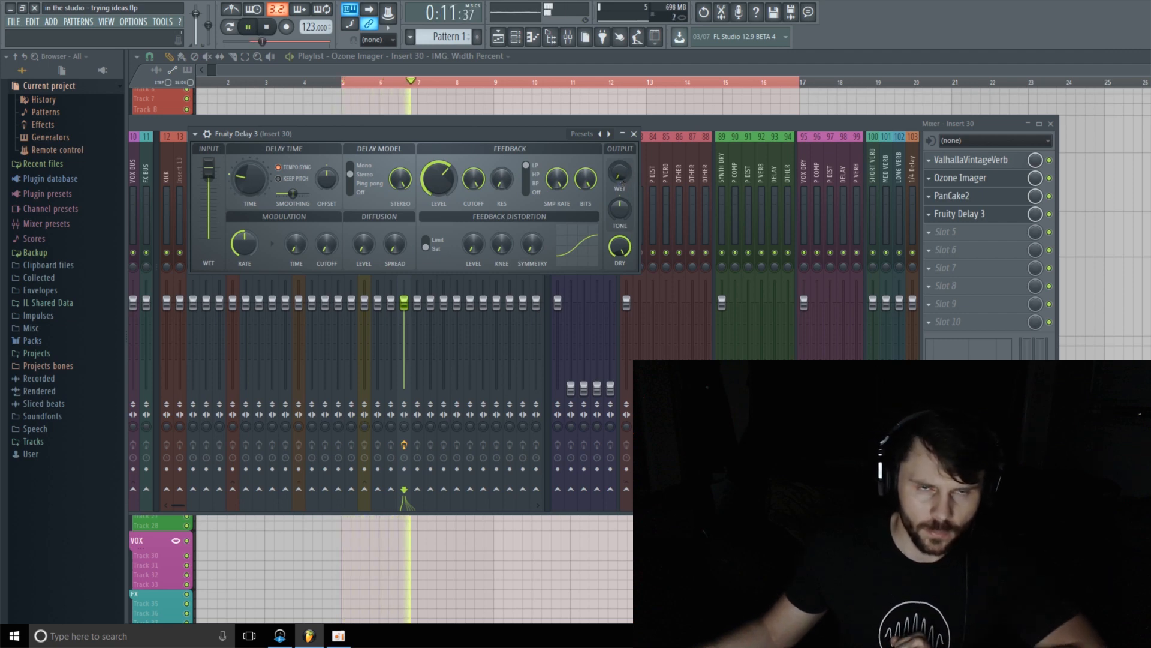
drag(620, 173, 620, 95)
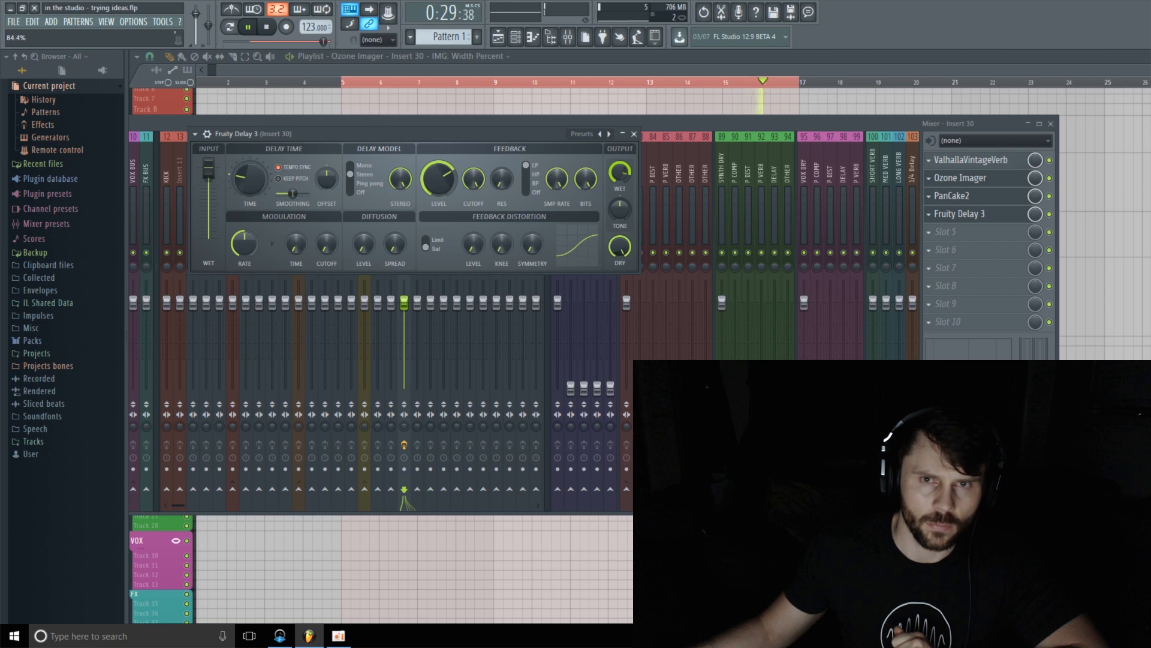
key(space)
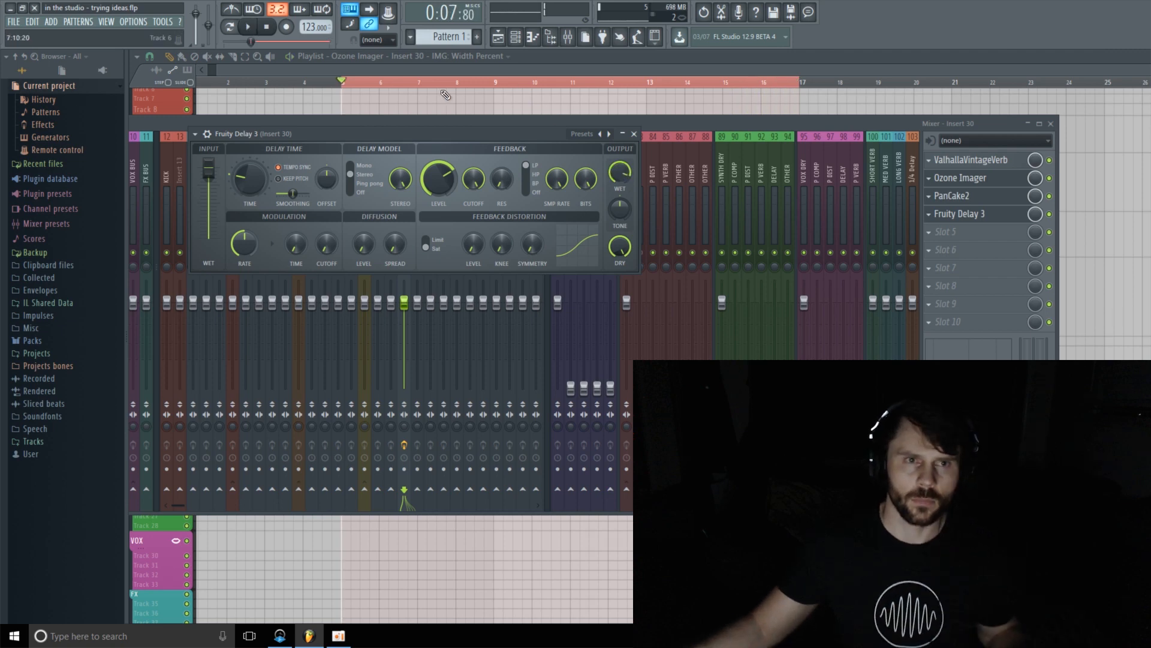
Step: Extend the playlist's time selection to run from bar 5 to bar 21
click(395, 69)
click(245, 56)
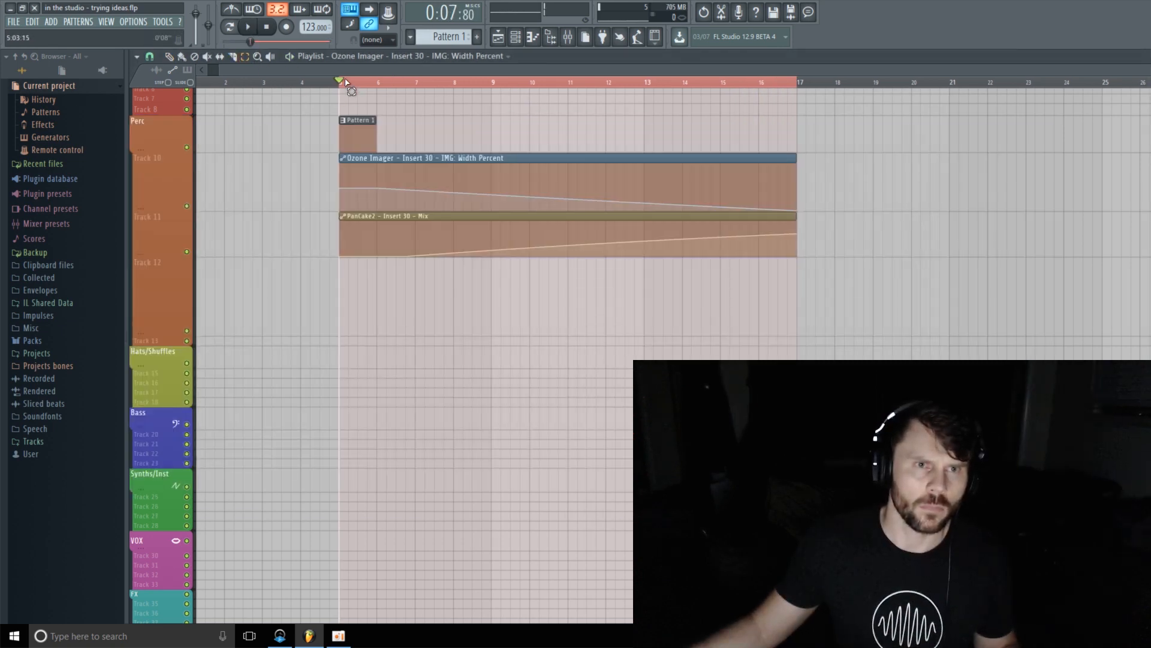
drag(343, 99, 946, 178)
scroll(868, 243, down, 1)
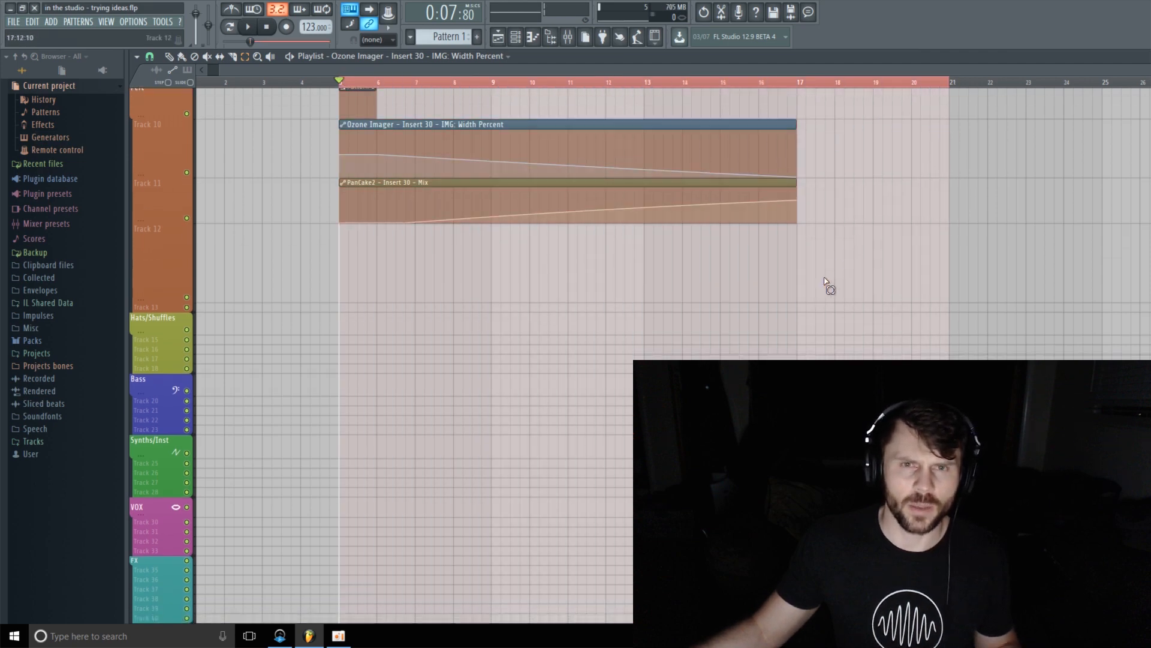
Step: Reopen Fruity Delay 3 on Insert 30, raise its feedback distortion level, and set the feedback level to 109.6% during playback
click(569, 37)
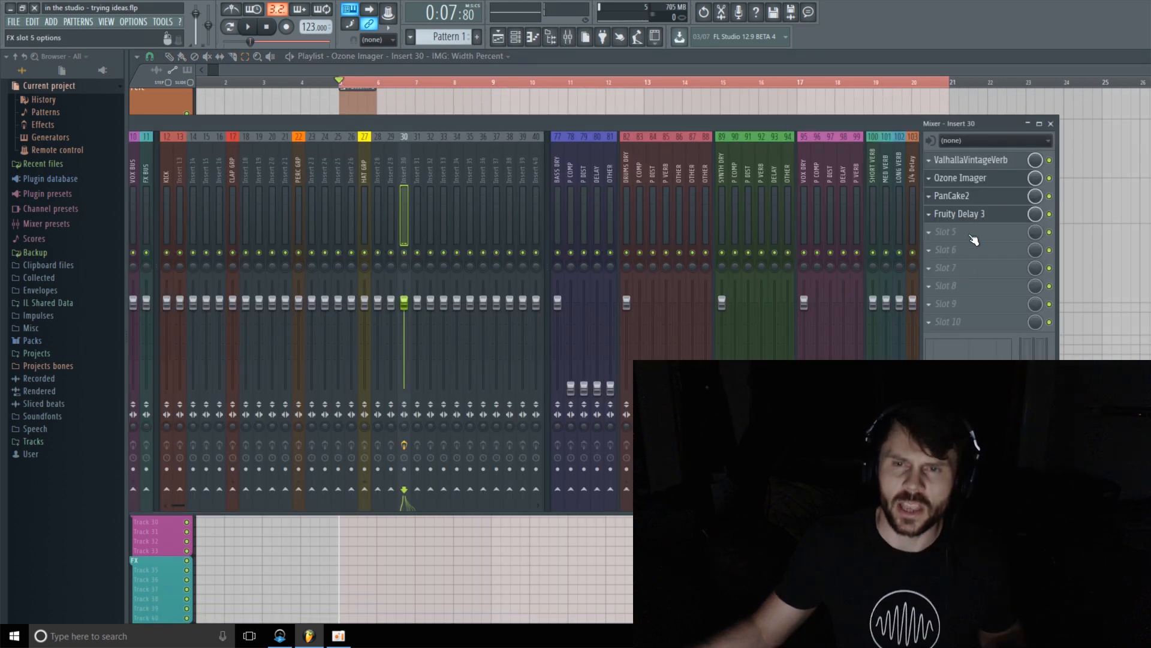
click(973, 178)
click(1007, 216)
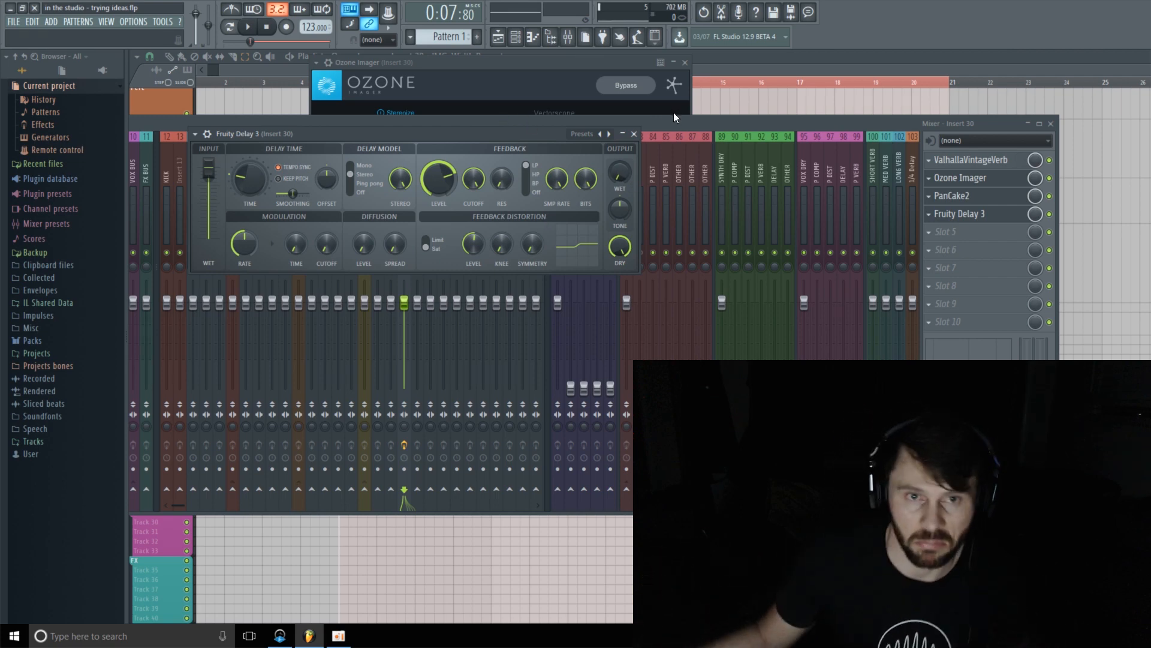
key(space)
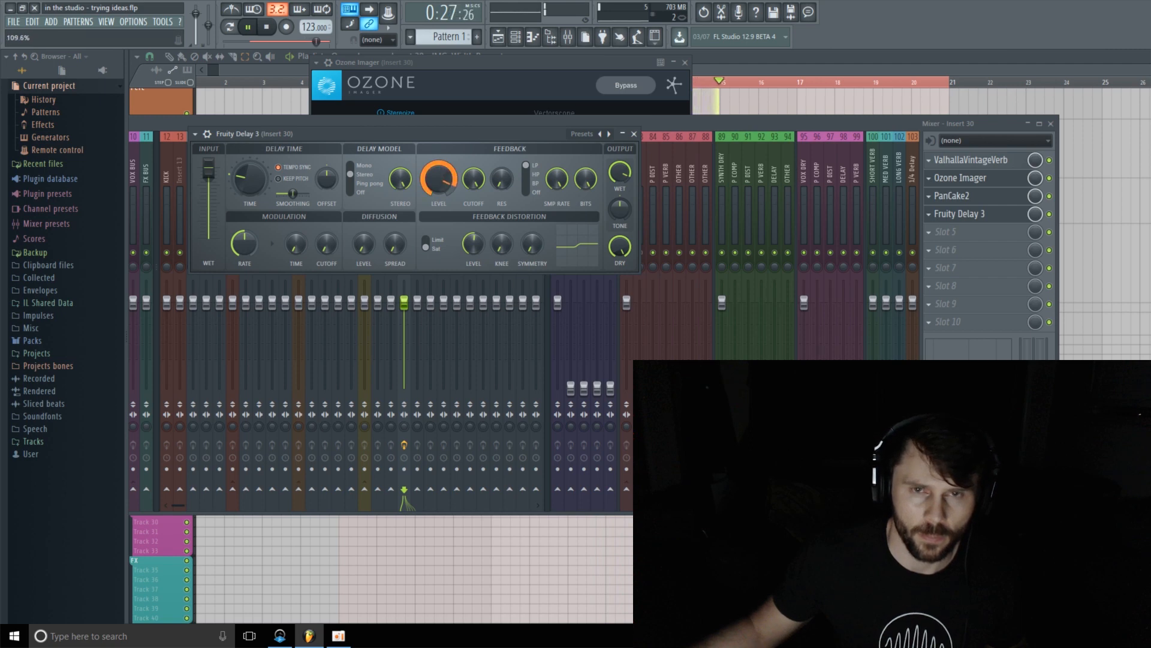
Step: Lower Fruity Delay 3's feedback level, set its wet output to 0.0% and stop playback
mouse_move(439, 179)
mouse_down()
mouse_move(439, 168)
mouse_move(439, 190)
mouse_up()
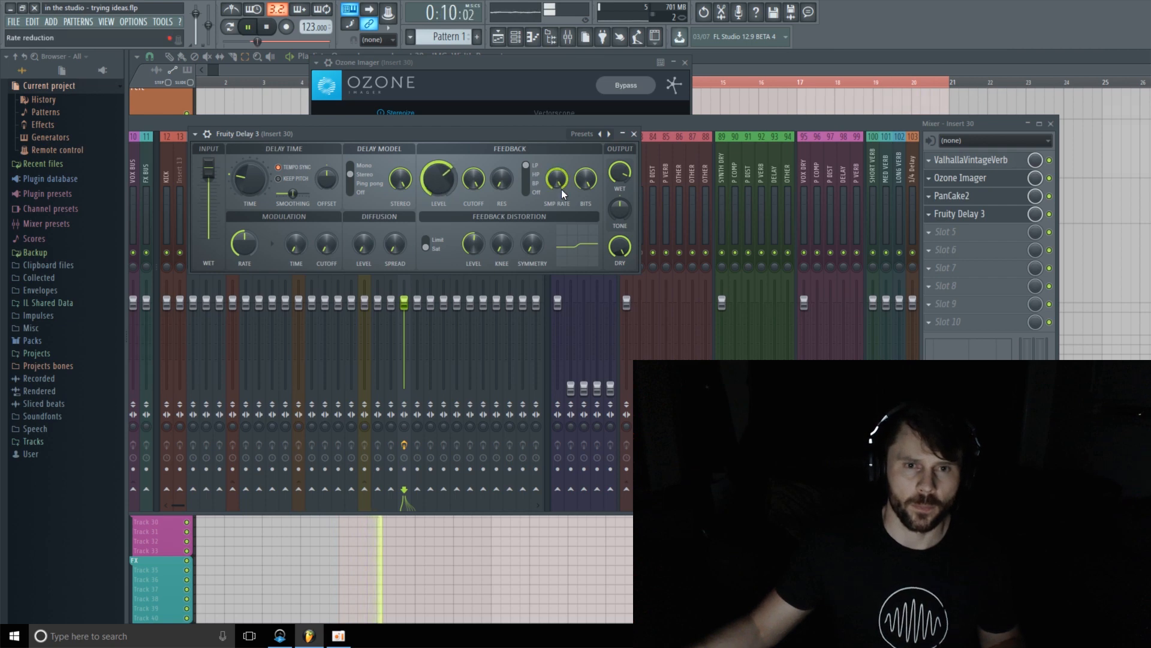
drag(620, 173, 620, 222)
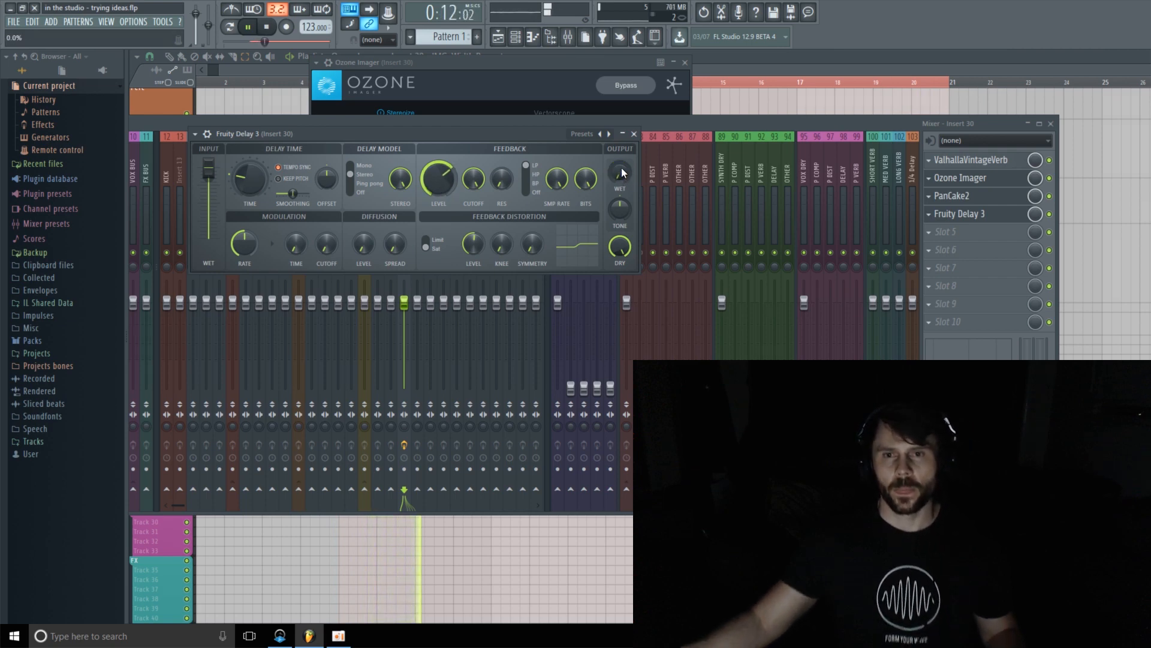
key(space)
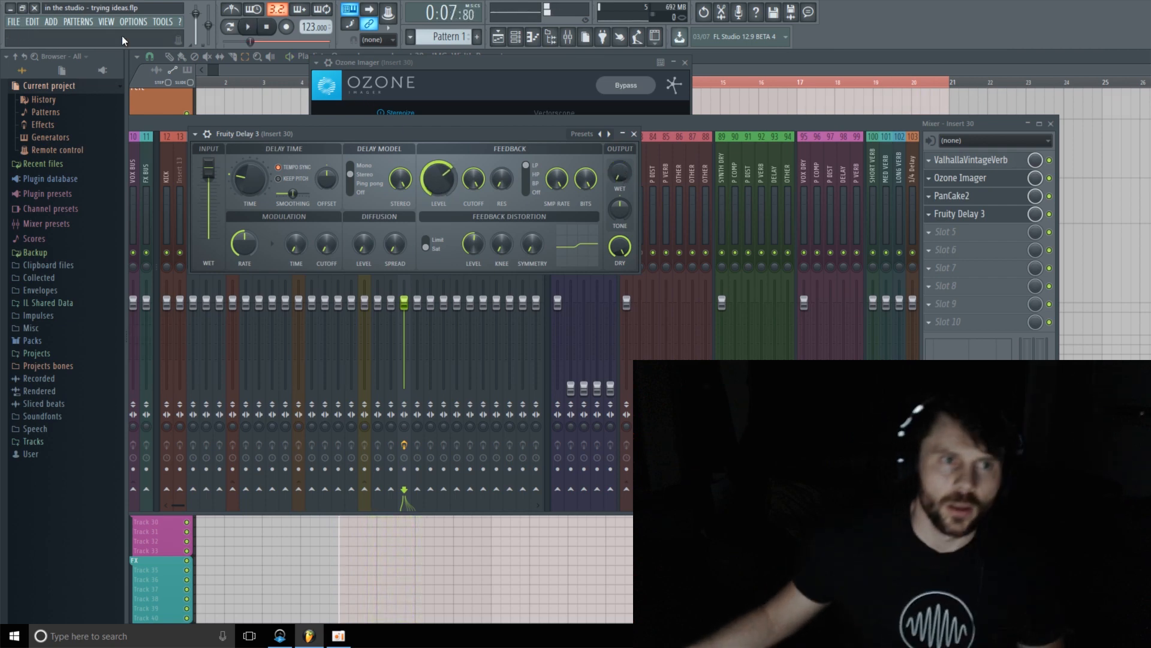